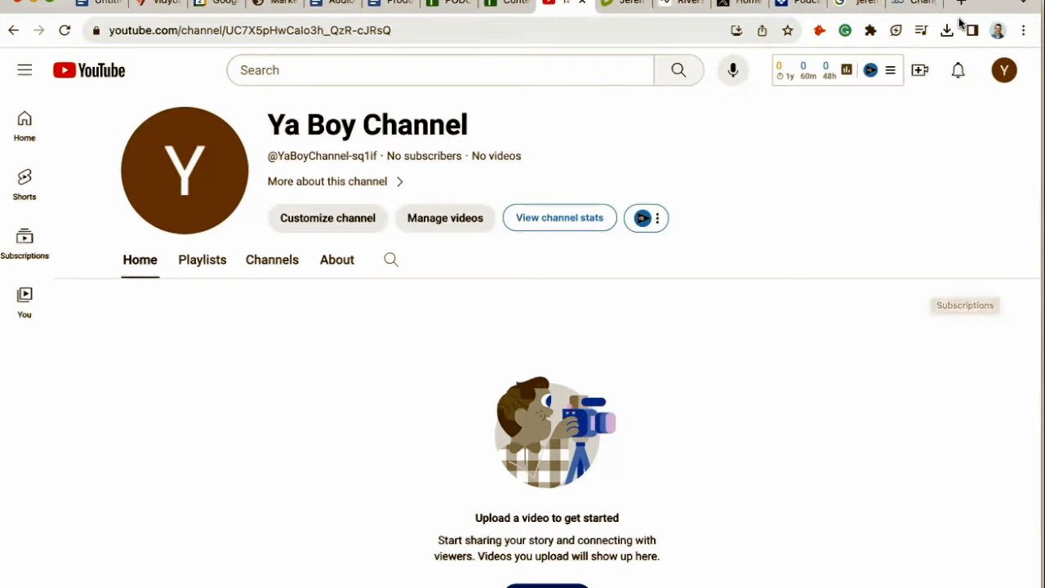
Open the YouTube channel switcher page from the help article's first instruction link.
click(931, 7)
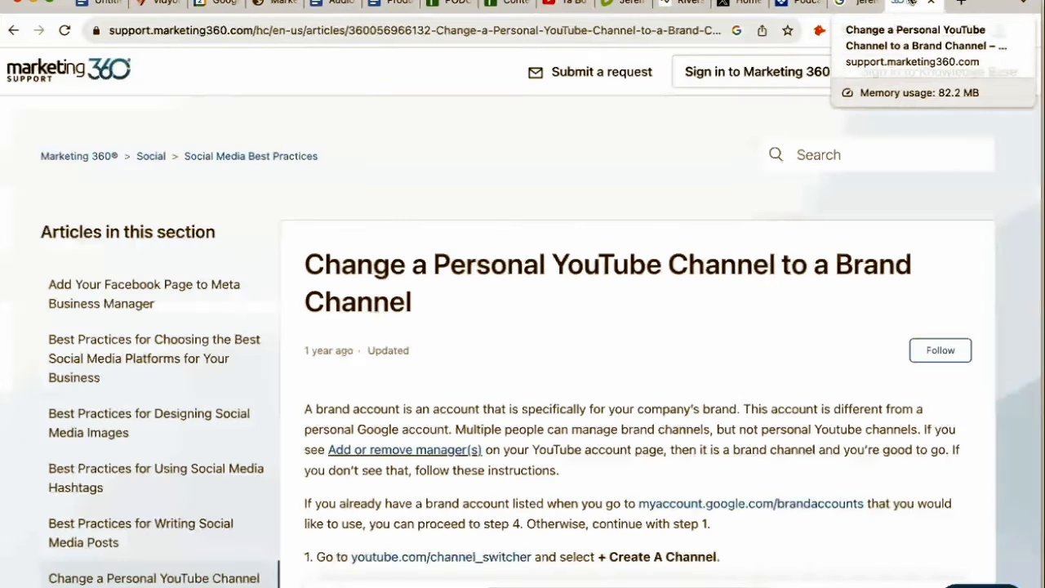
scroll(607, 251, down, 5)
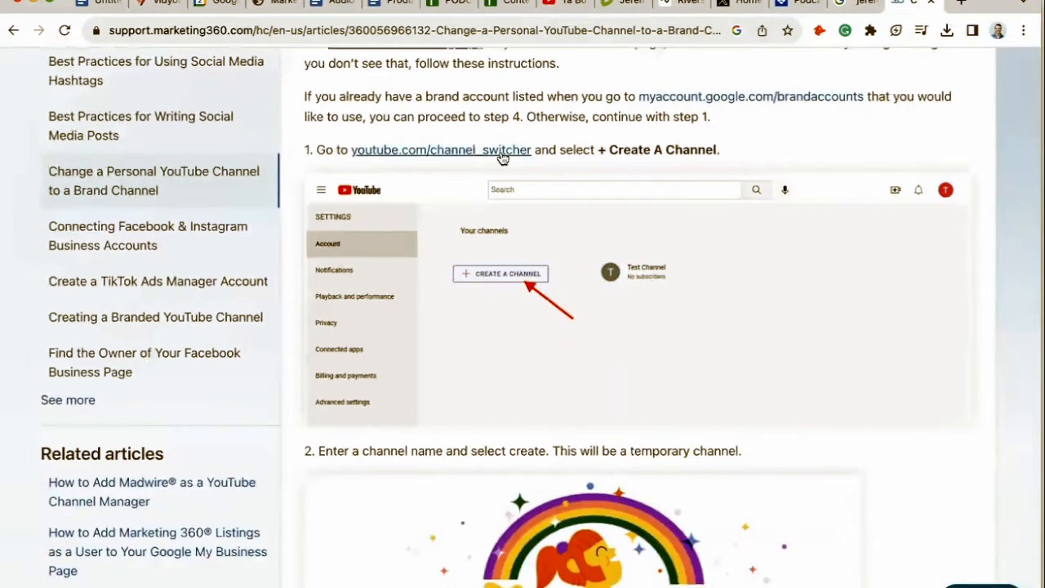
scroll(502, 158, up, 1)
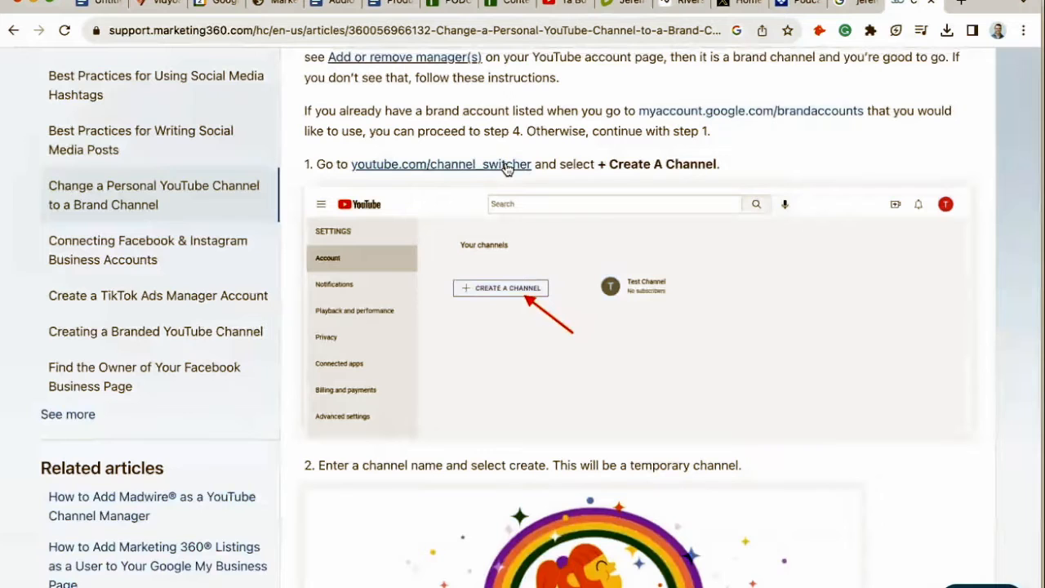
click(506, 166)
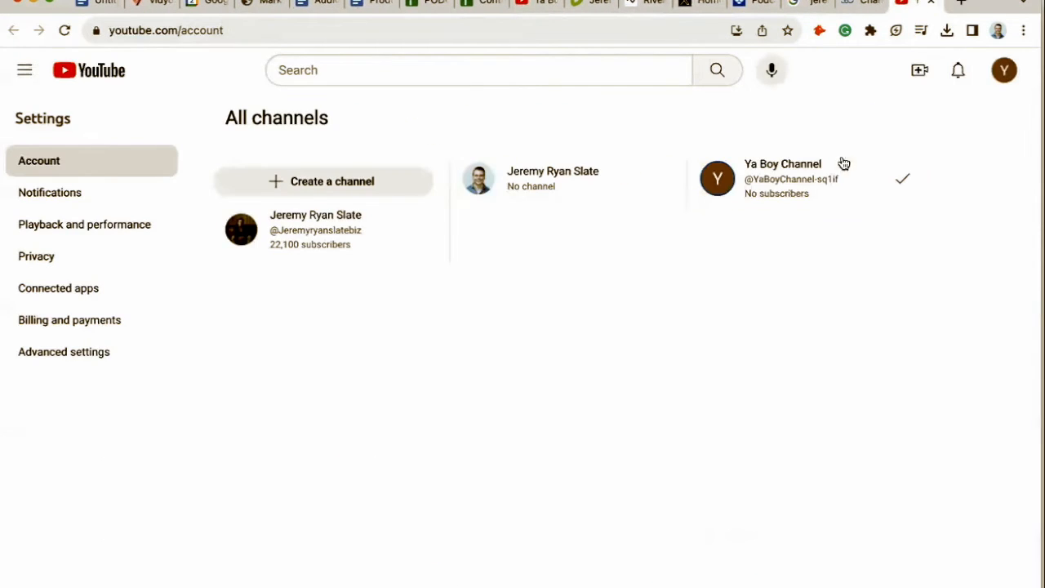
Create a new channel named Ya Boy's Brand, accepting the new Google Account acknowledgment.
click(321, 180)
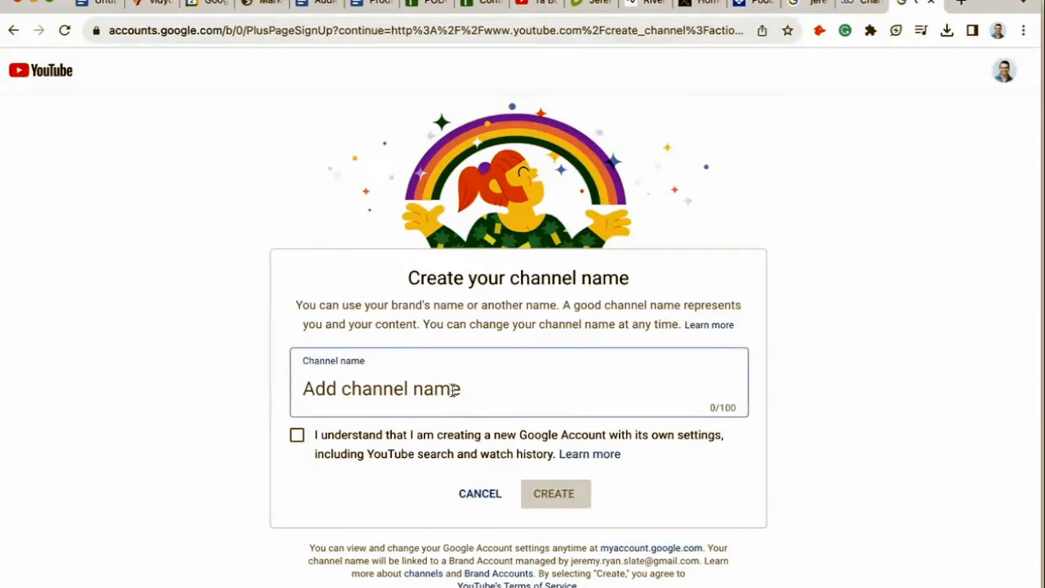
text(Ya)
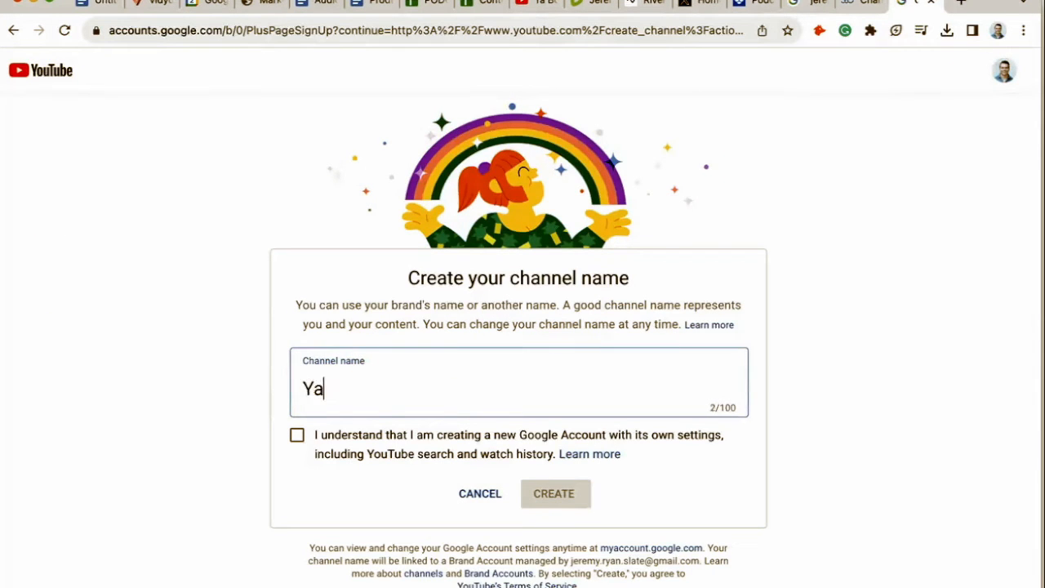
text( Boy's Brand)
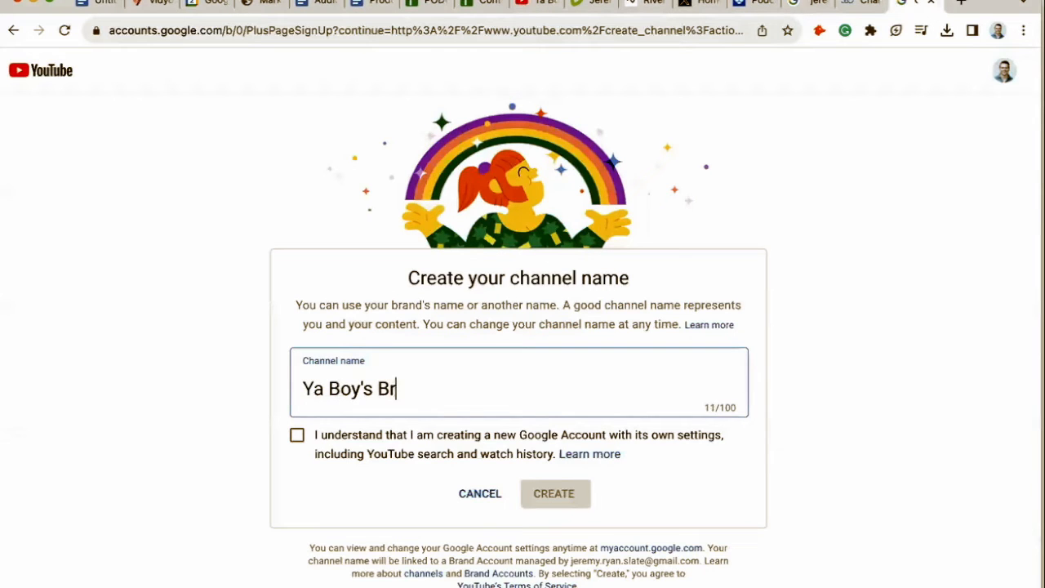
click(296, 435)
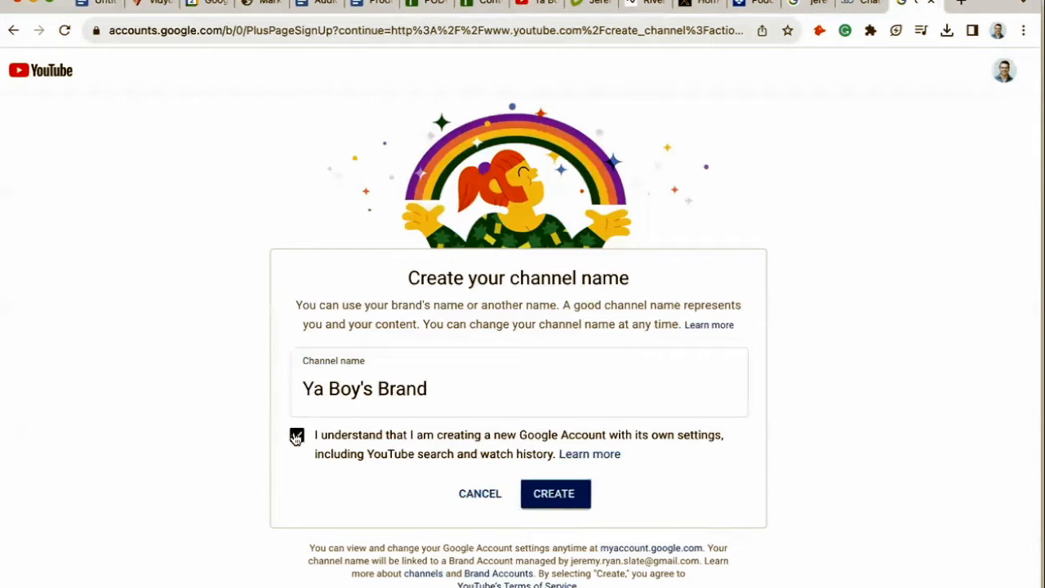
click(562, 505)
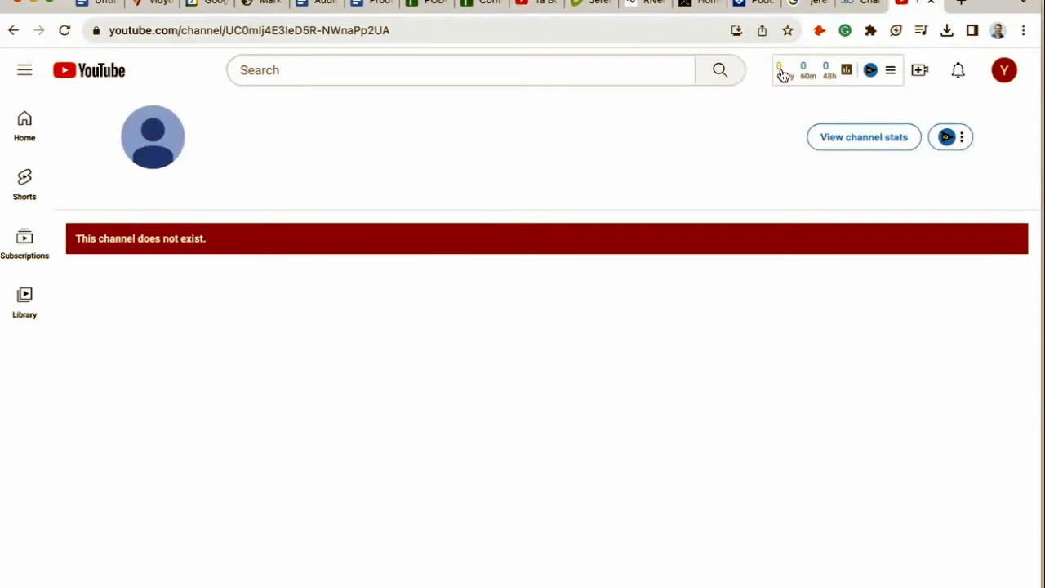
click(1005, 70)
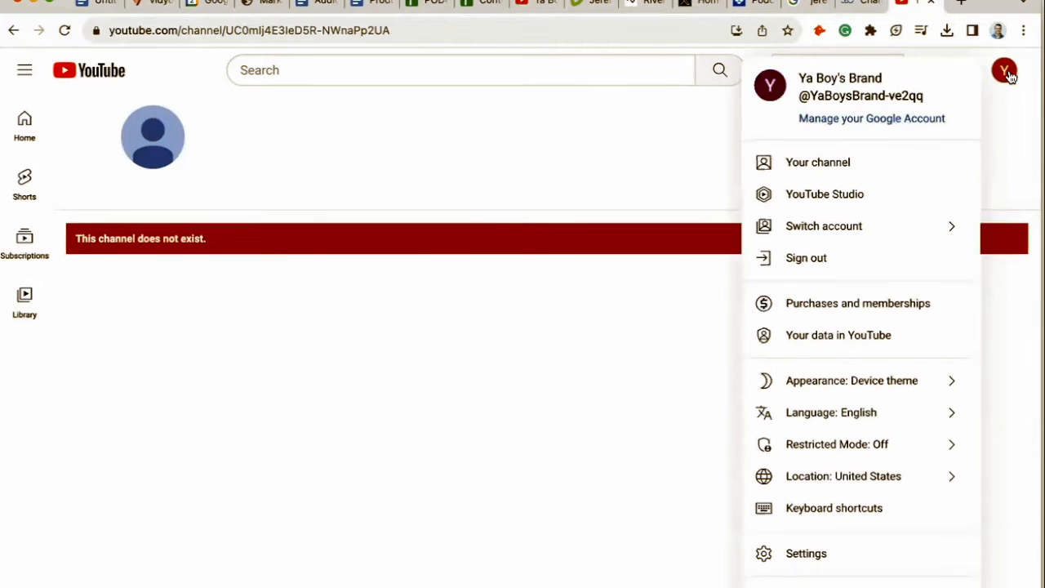
click(1020, 85)
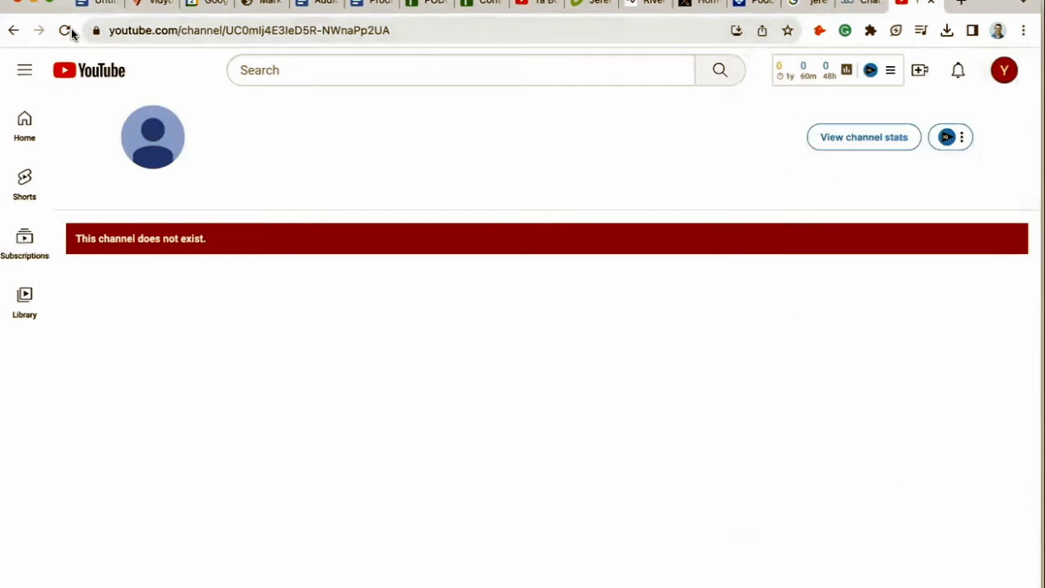
click(65, 30)
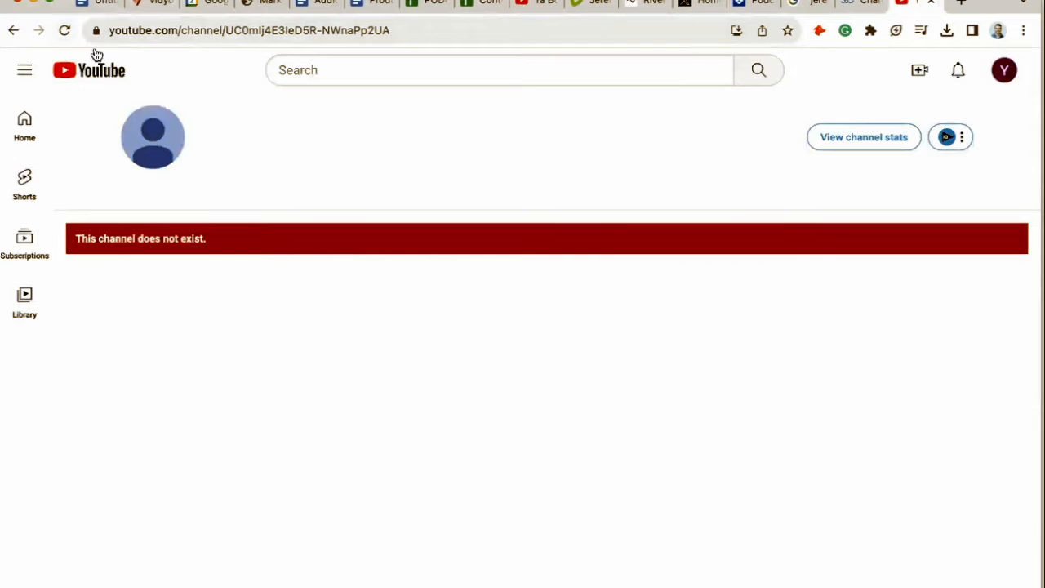
click(63, 30)
click(63, 30)
click(151, 30)
key(Return)
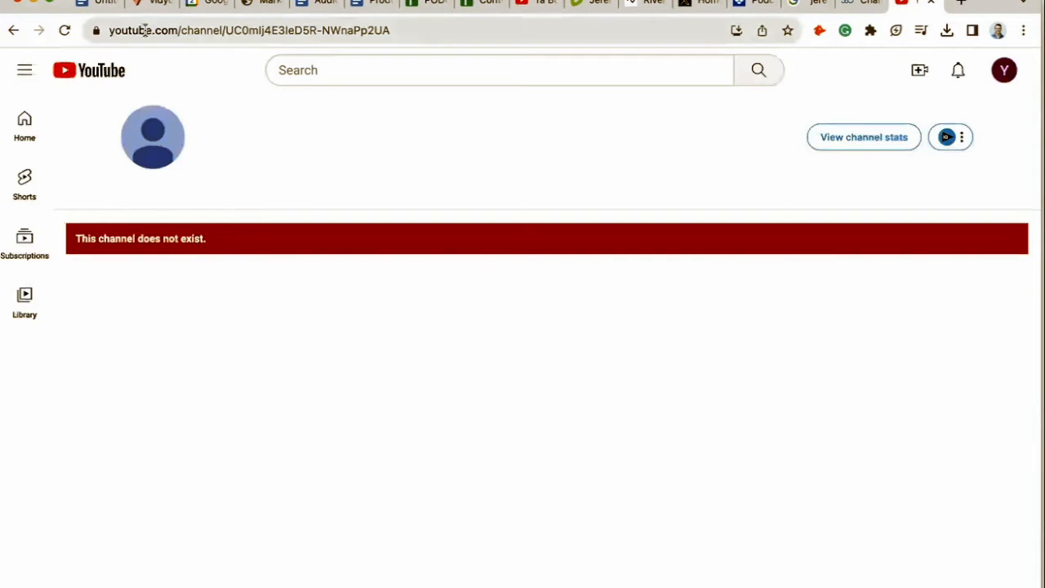
click(64, 30)
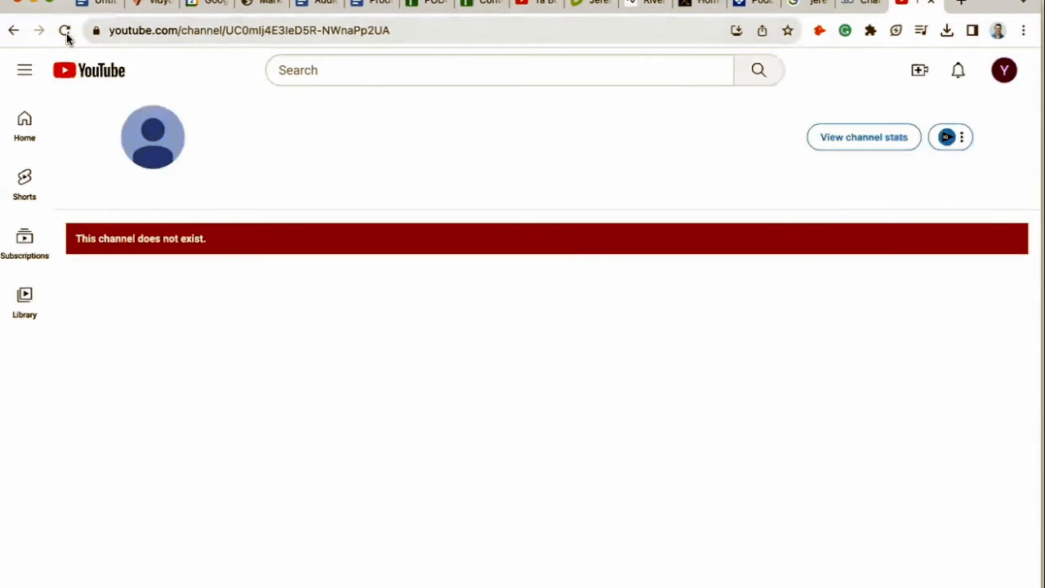
click(66, 33)
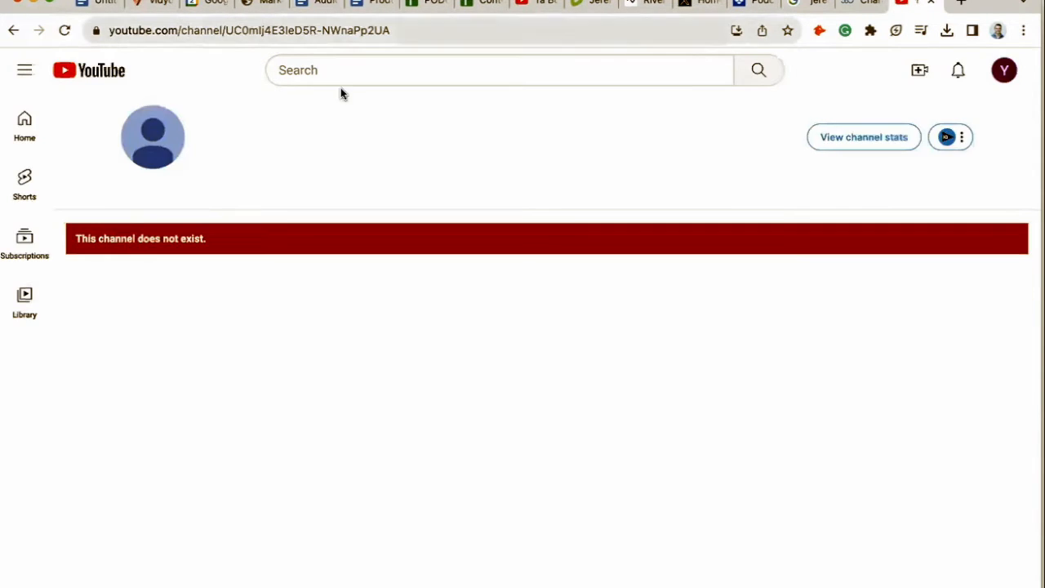
click(55, 34)
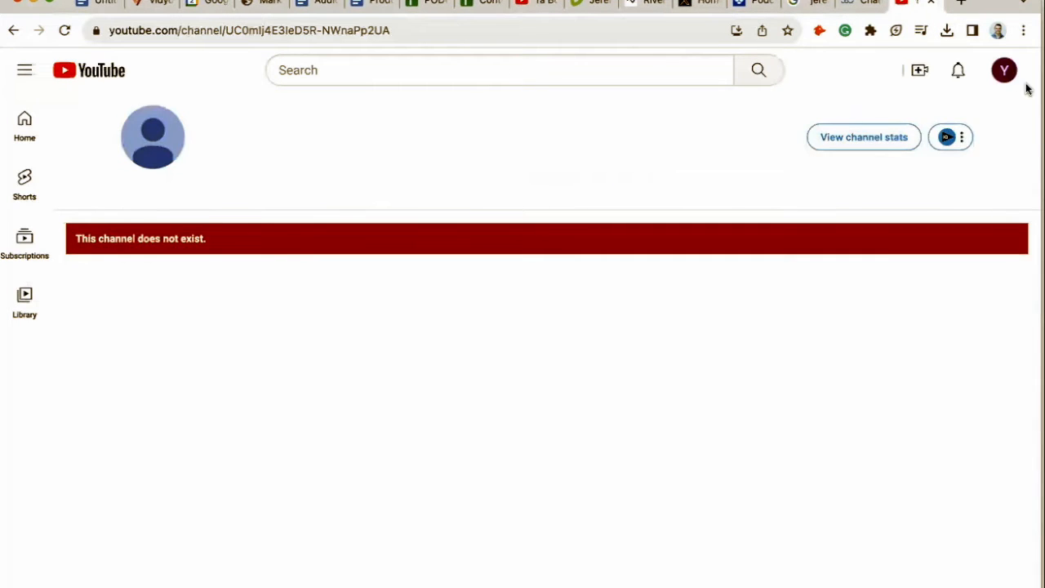
Switch the active account from the profile menu to the Ya Boy's Brand channel.
click(1004, 71)
click(845, 228)
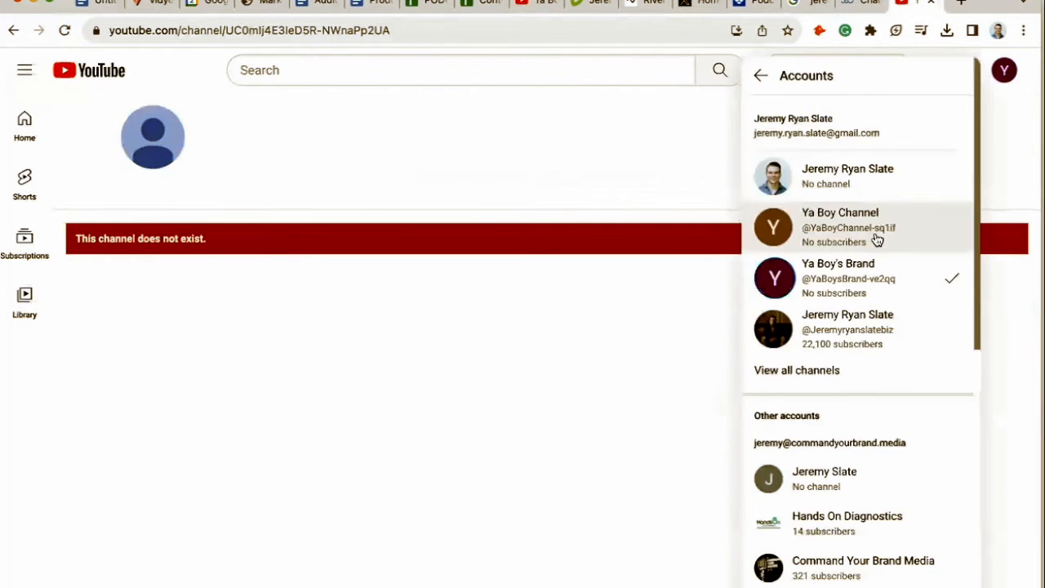
click(837, 225)
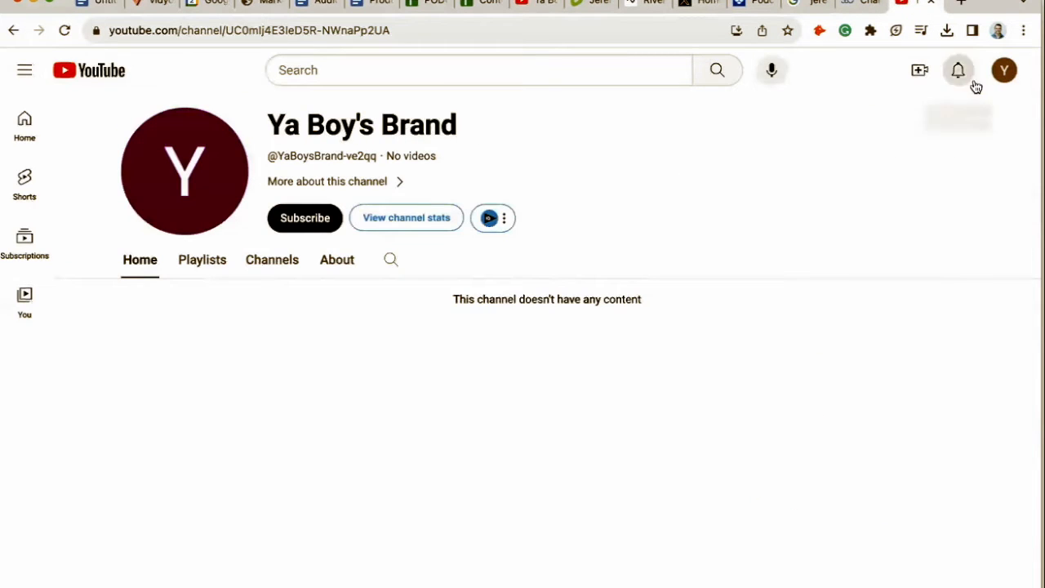
click(1006, 71)
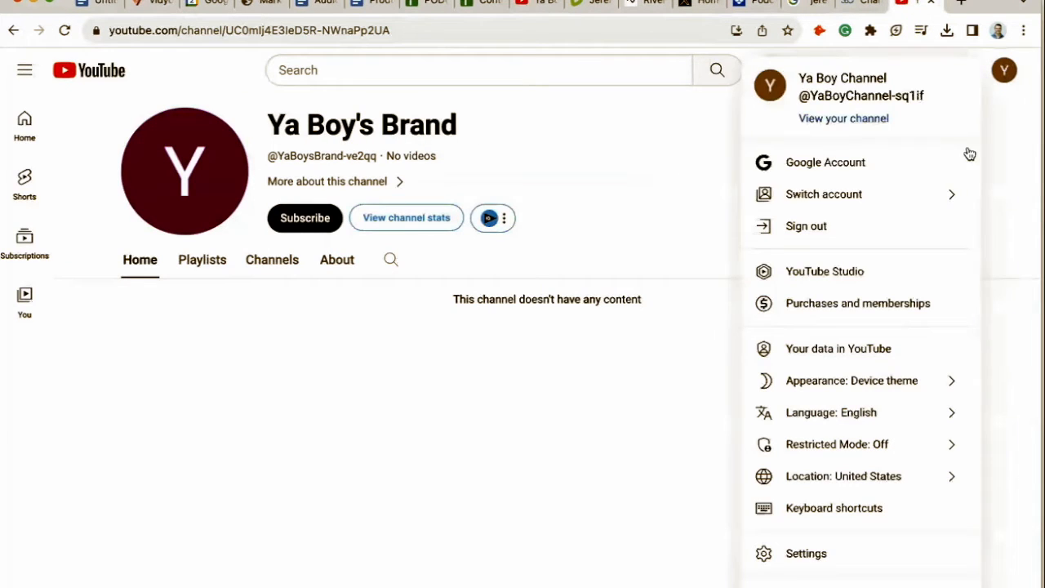
click(913, 201)
click(833, 284)
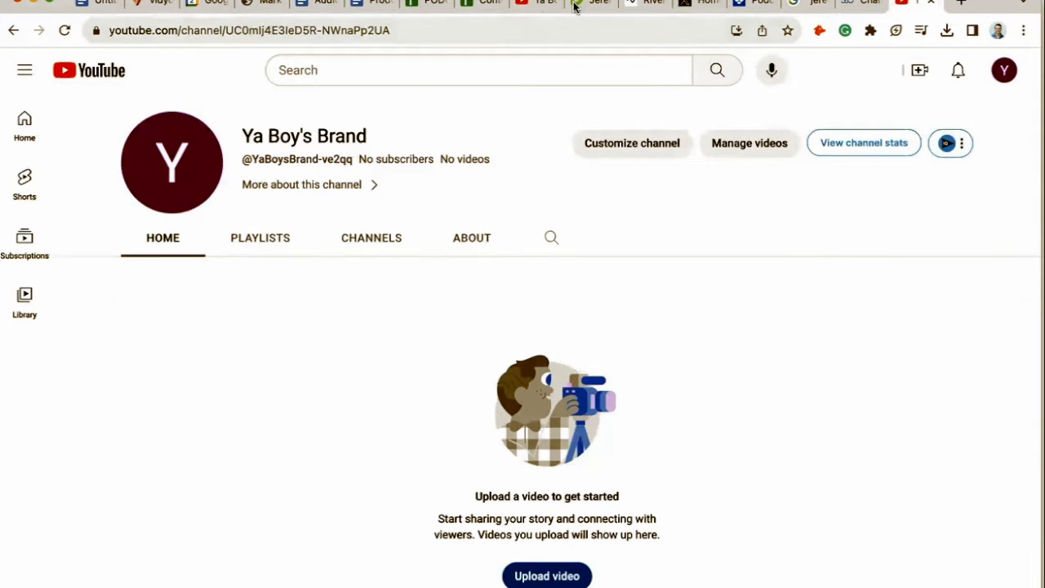
Read the help article's steps 2 to 4 about the channel switcher and Advanced settings.
click(840, 12)
scroll(508, 335, down, 4)
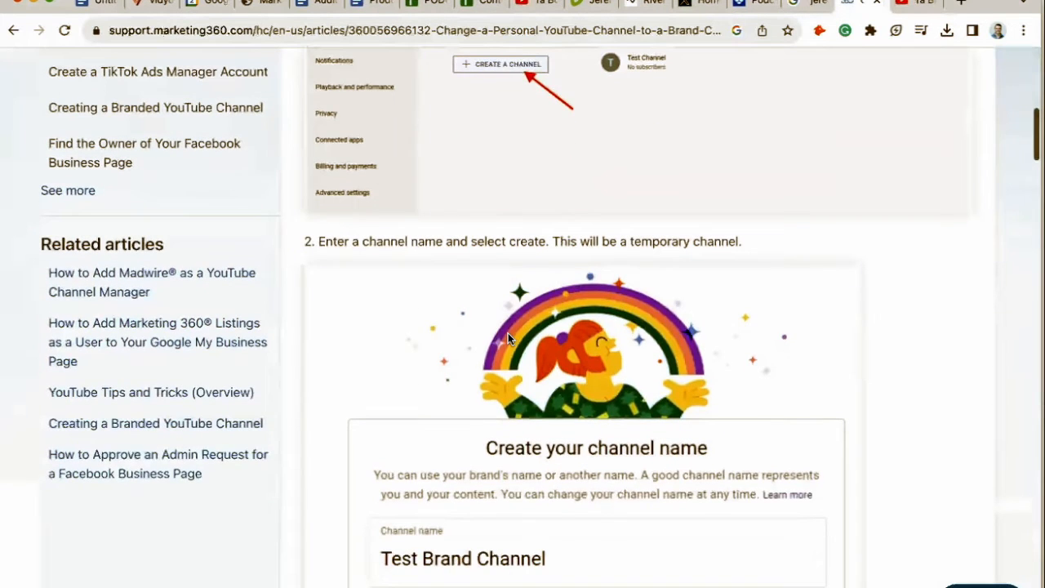
scroll(508, 335, down, 1)
scroll(508, 337, down, 7)
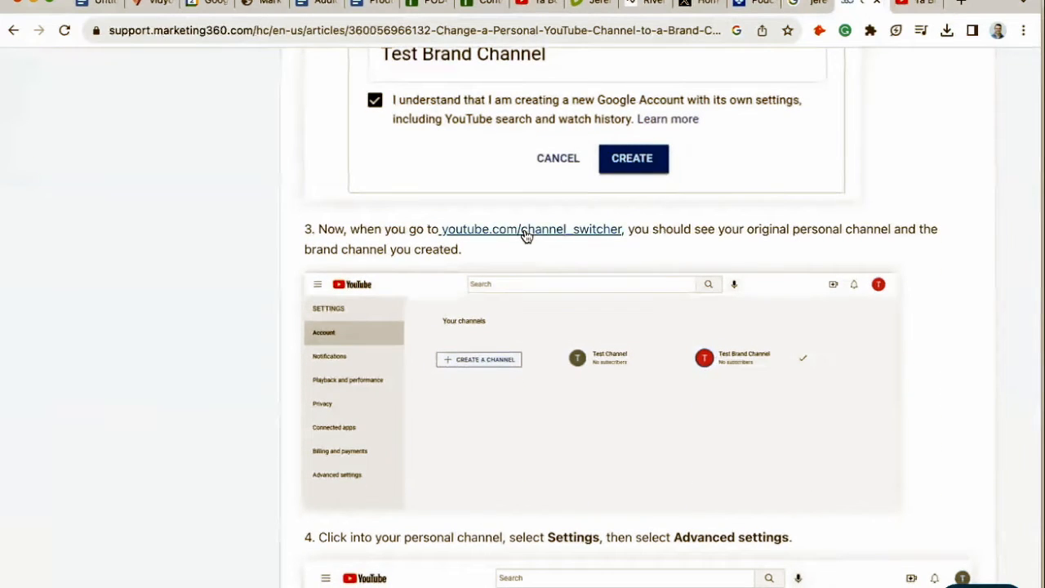
scroll(527, 235, down, 1)
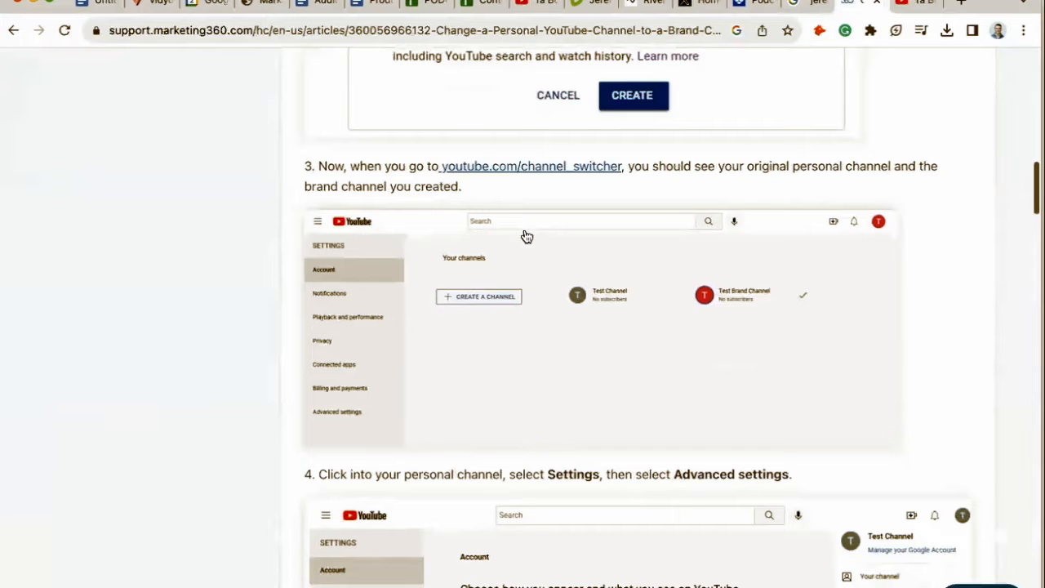
scroll(525, 235, down, 1)
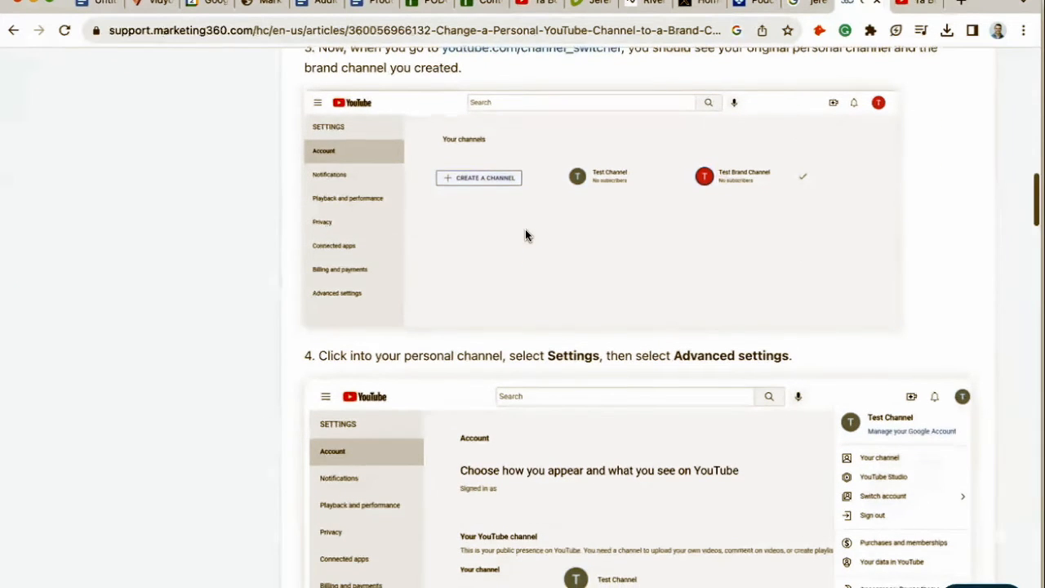
scroll(525, 233, down, 2)
scroll(525, 230, down, 1)
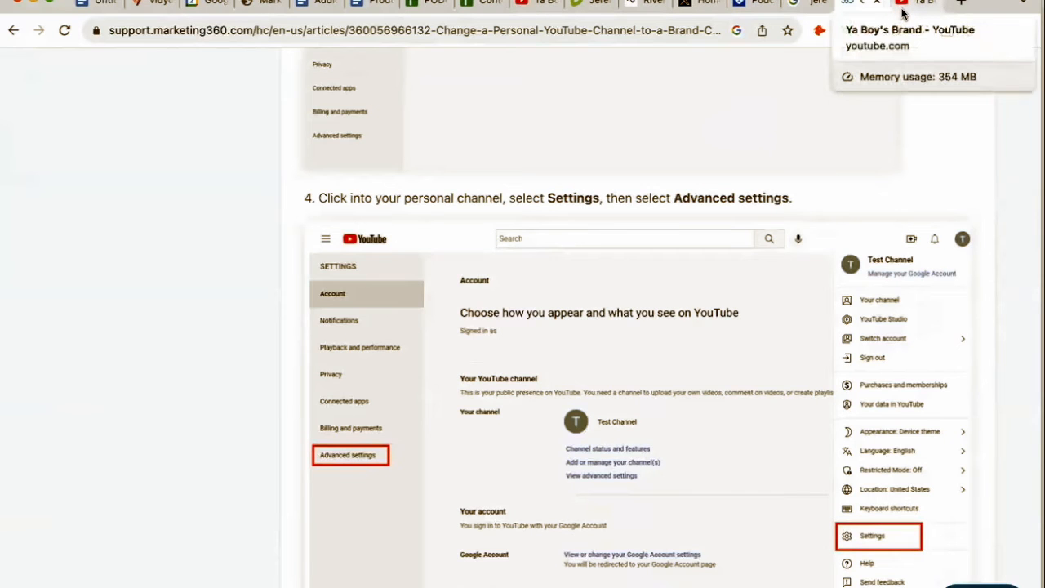
scroll(524, 227, up, 5)
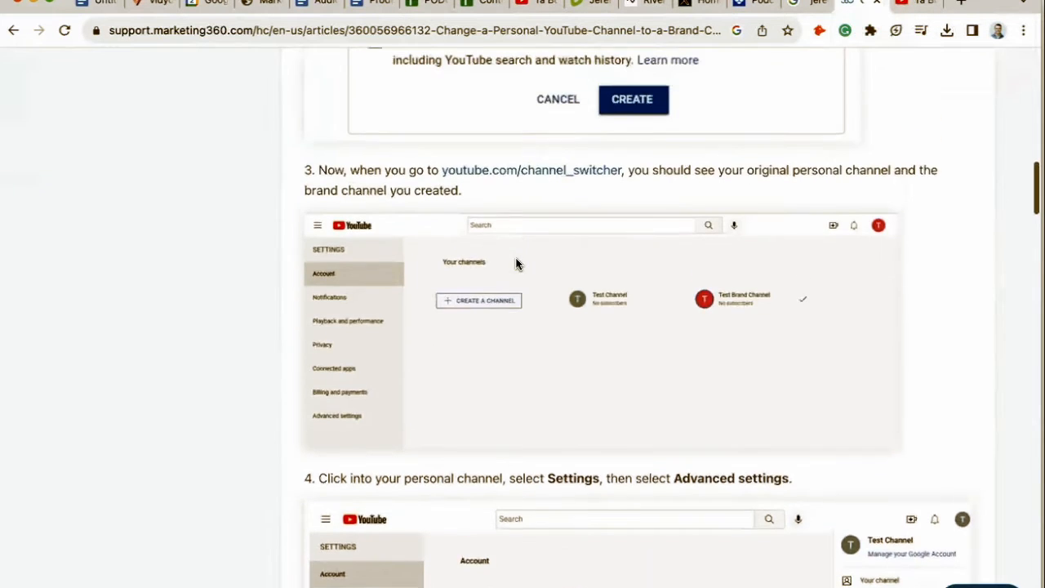
Switch to Ya Boy Channel through the channel switcher and open its Advanced settings.
click(528, 211)
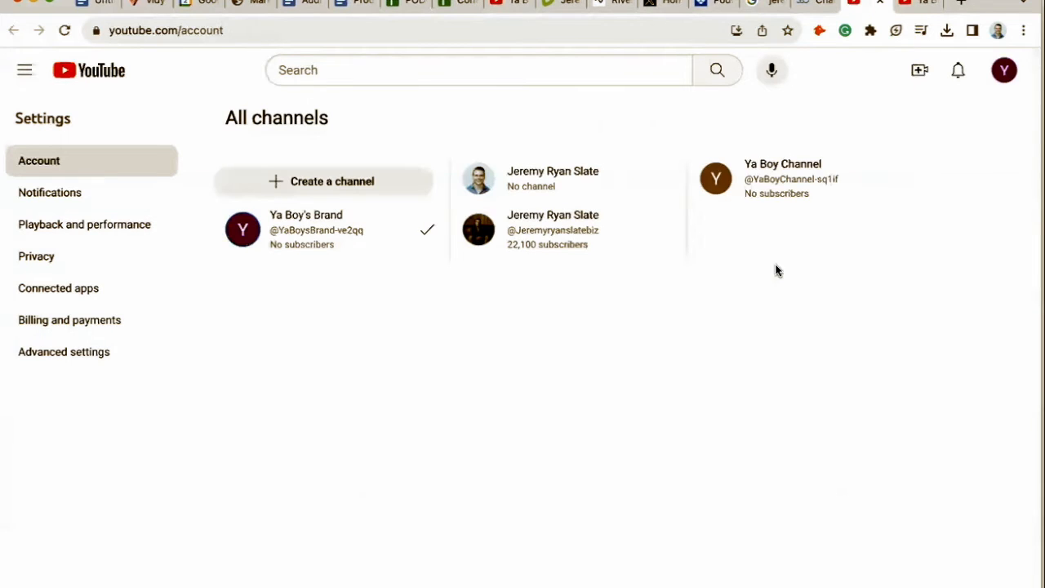
click(724, 175)
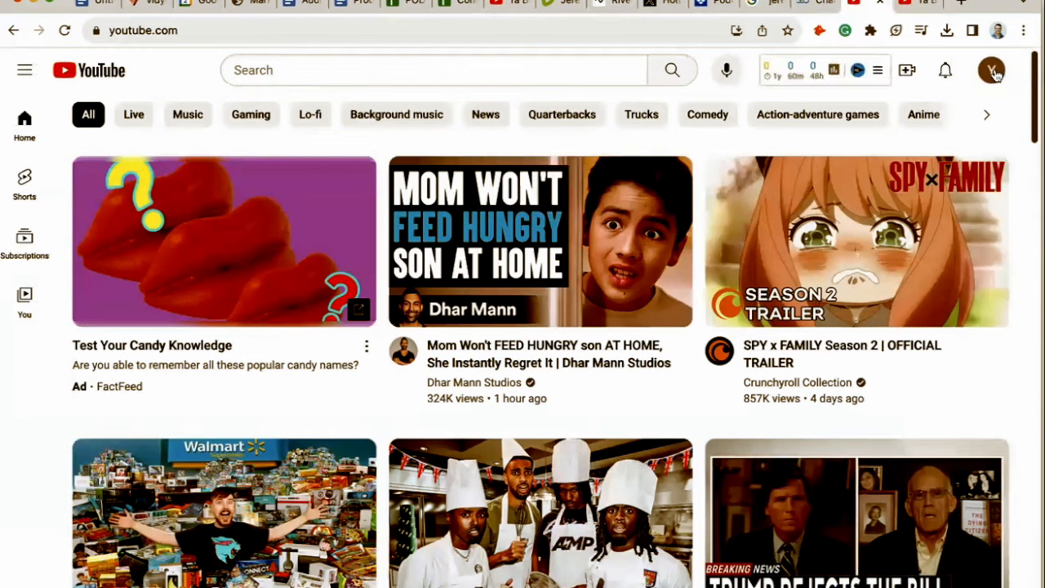
click(992, 72)
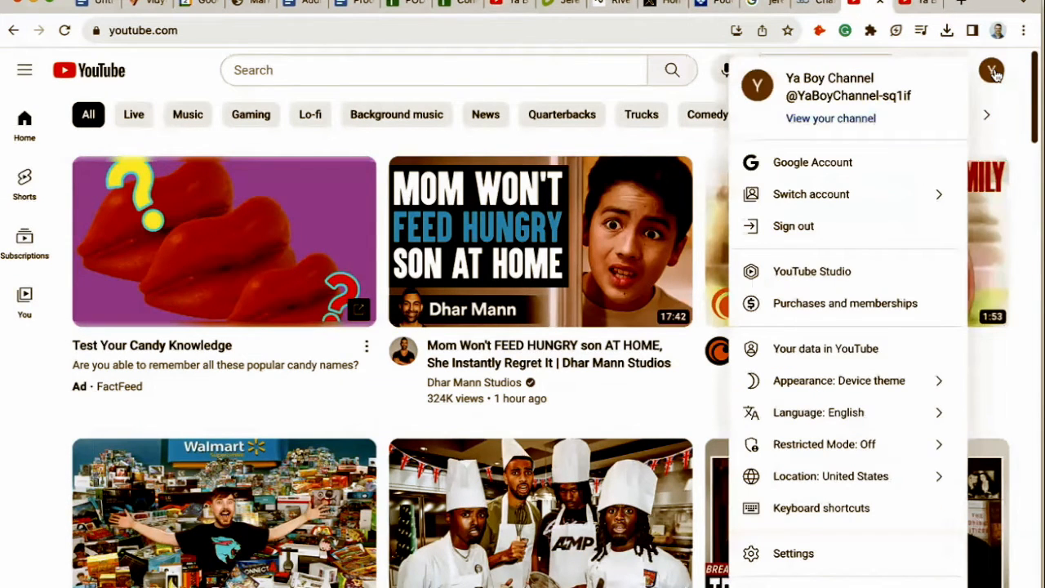
click(809, 552)
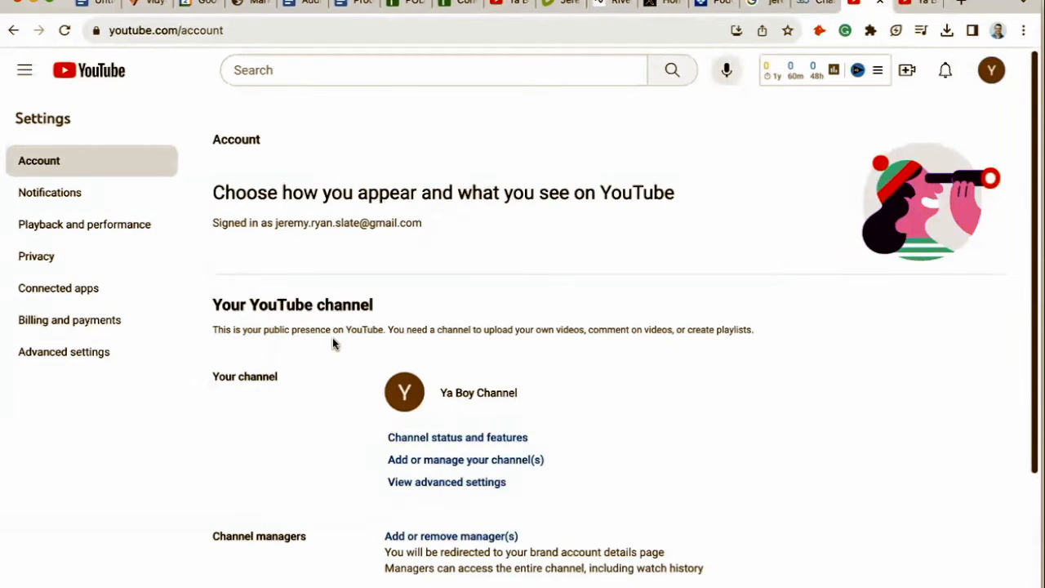
click(89, 352)
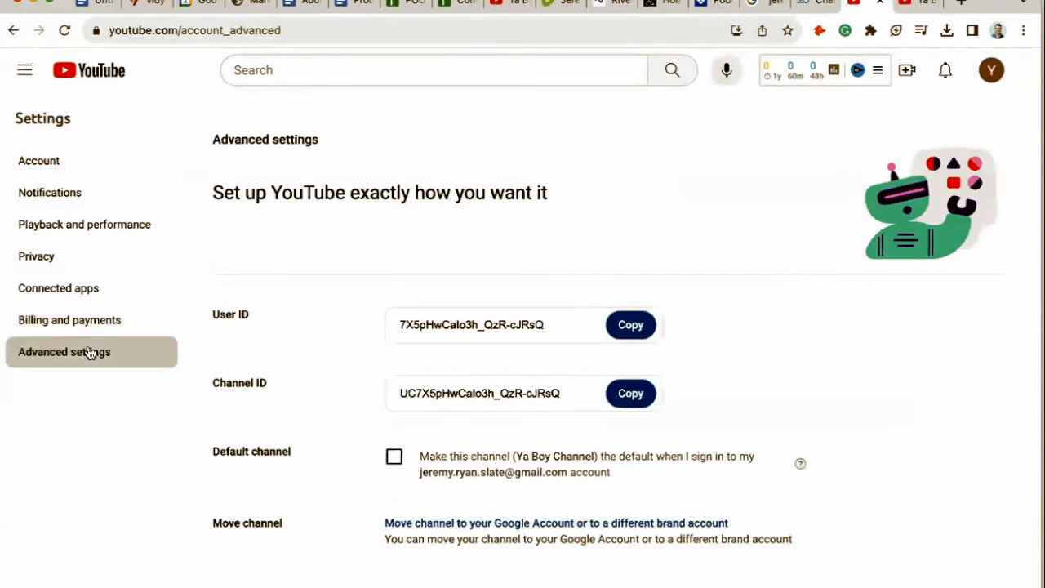
Start moving the channel to a different account and verify identity by entering the Google Account password.
click(429, 526)
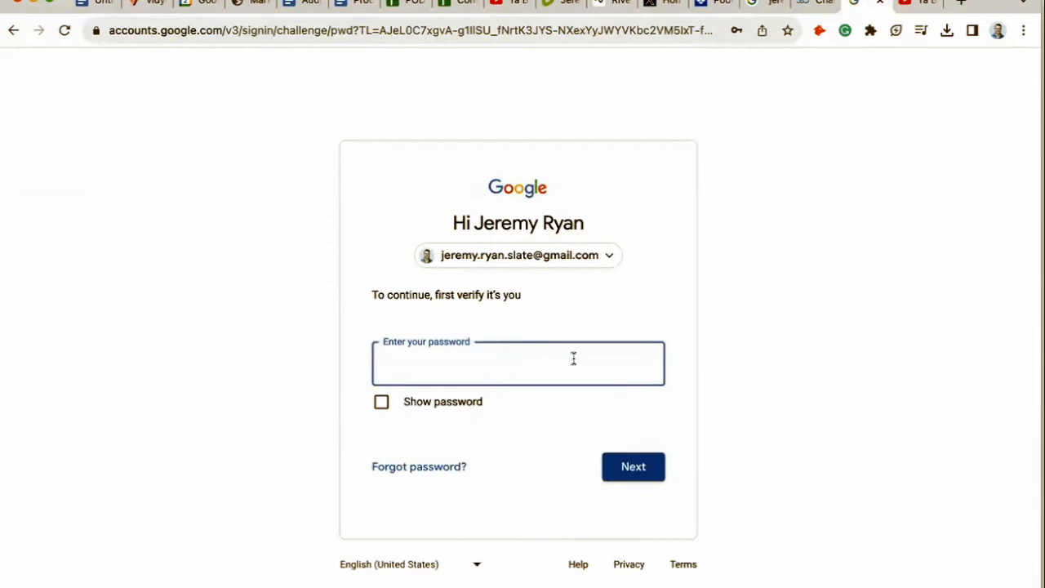
click(535, 362)
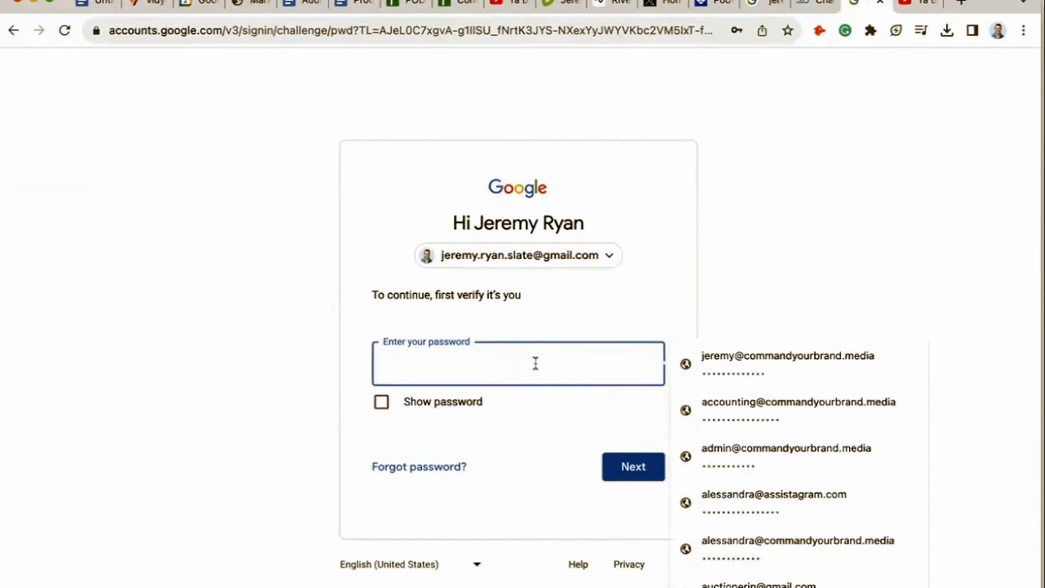
text(•)
key(BackSpace)
text(•••••)
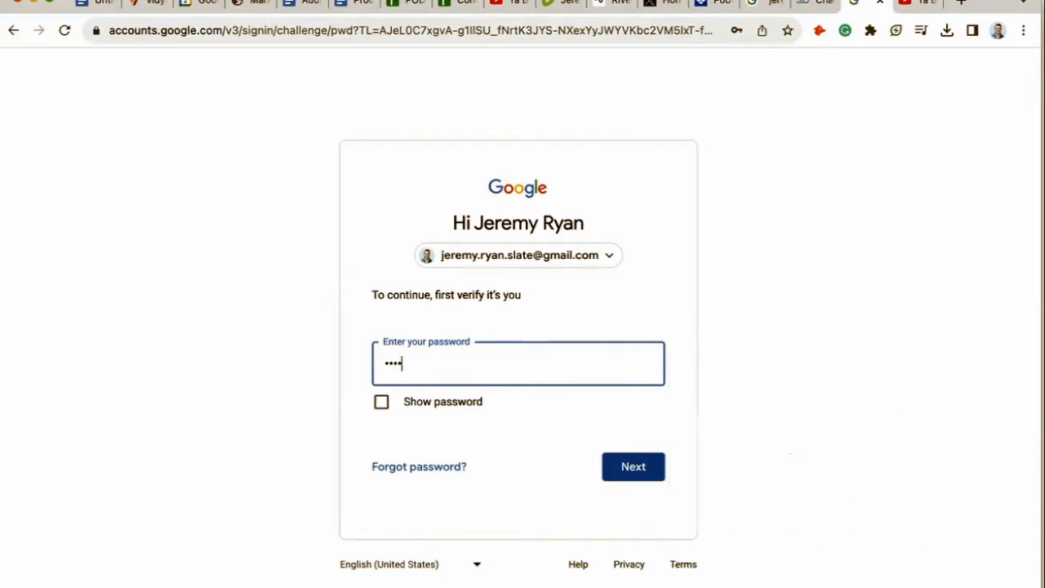
text(•••••••)
click(638, 462)
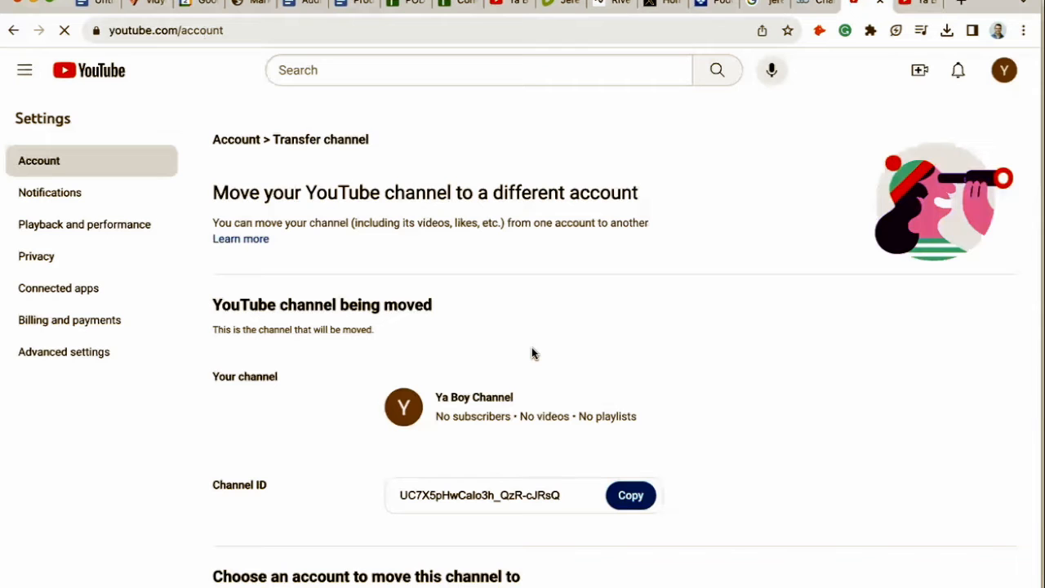
Replace the Ya Boy's Brand account's channel with Ya Boy Channel, acknowledging the deletion and confirming the move.
scroll(531, 353, down, 4)
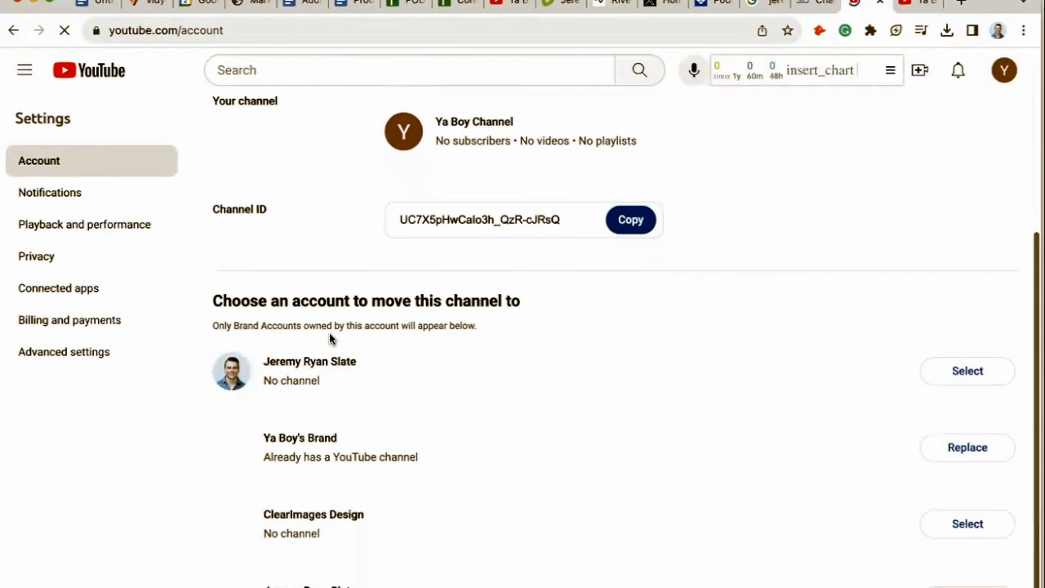
scroll(264, 296, down, 1)
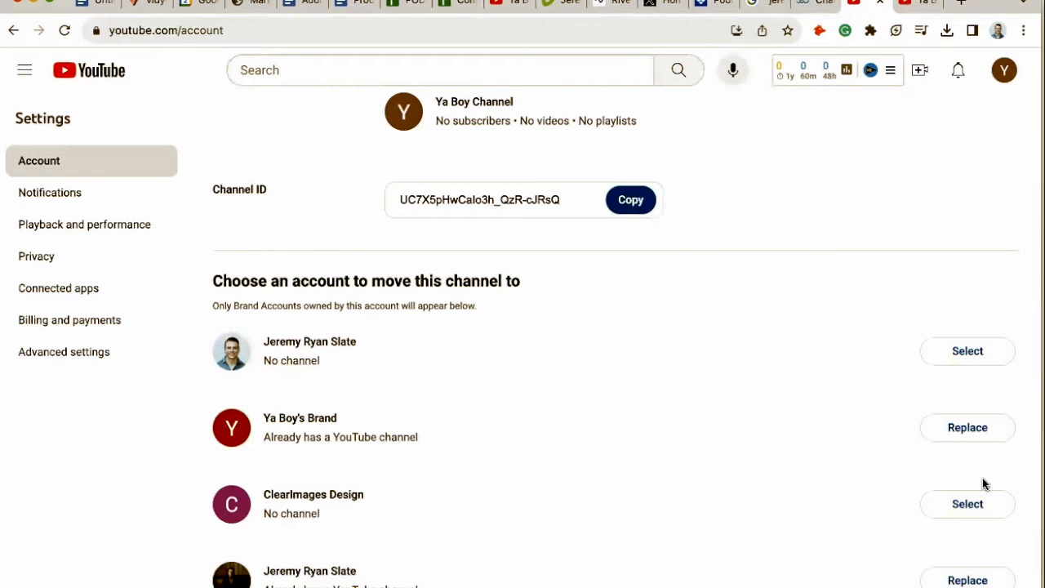
click(979, 429)
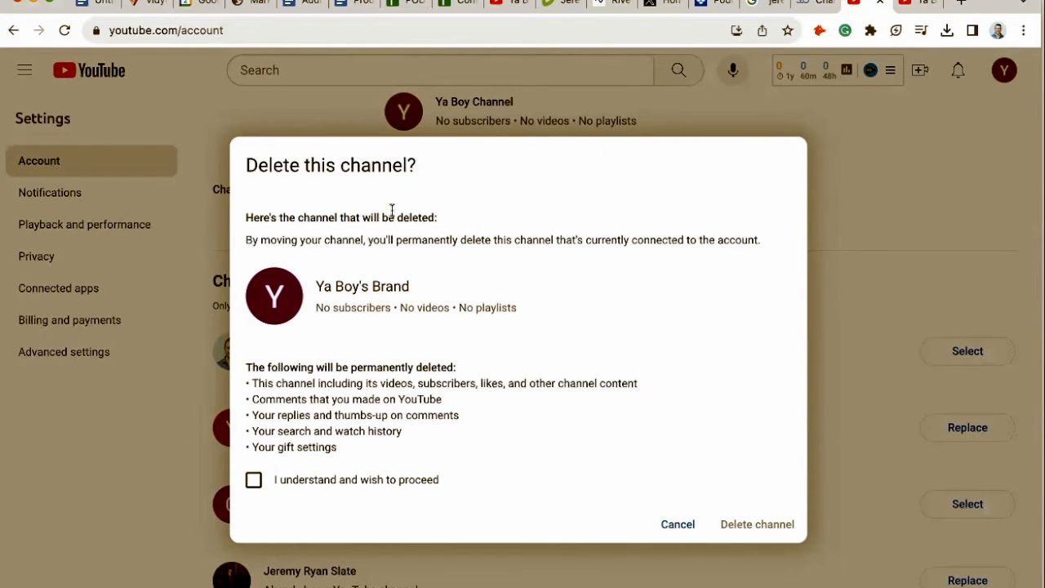
click(253, 481)
click(777, 527)
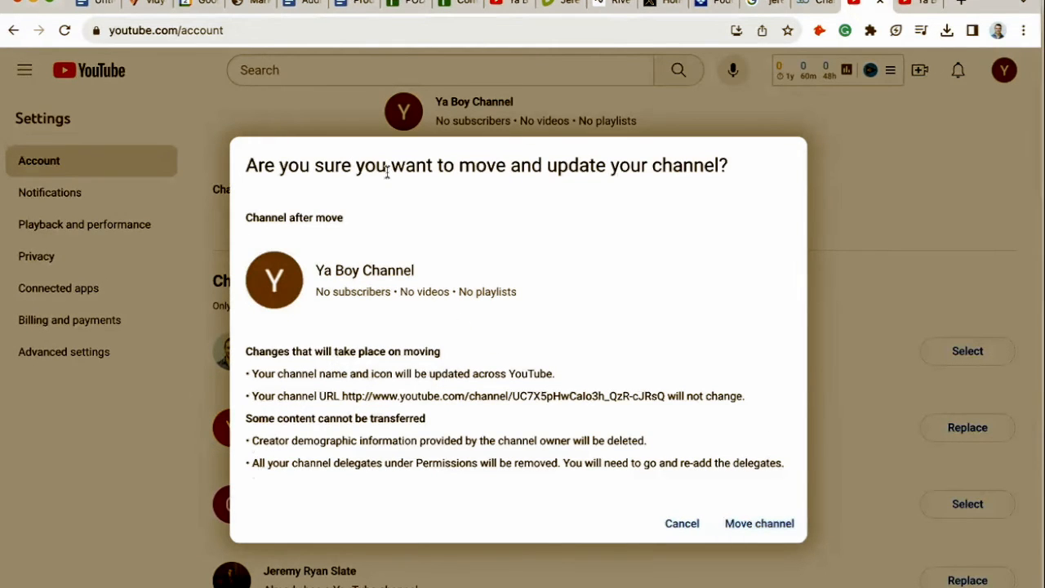
click(756, 525)
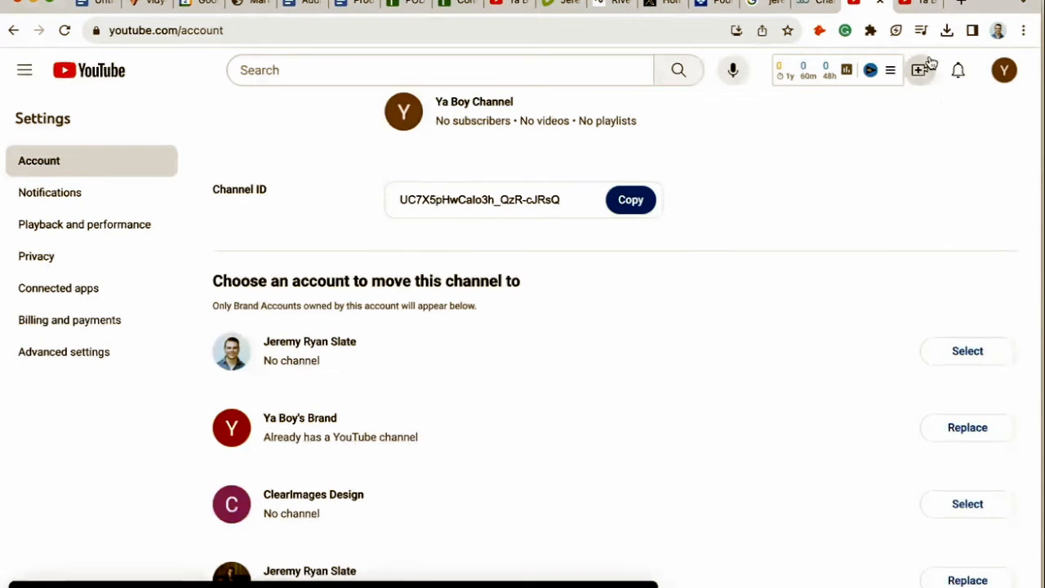
Read the help article's remaining steps 7 to 11 about finishing the move and the Channel Manager section.
click(815, 4)
scroll(597, 373, down, 14)
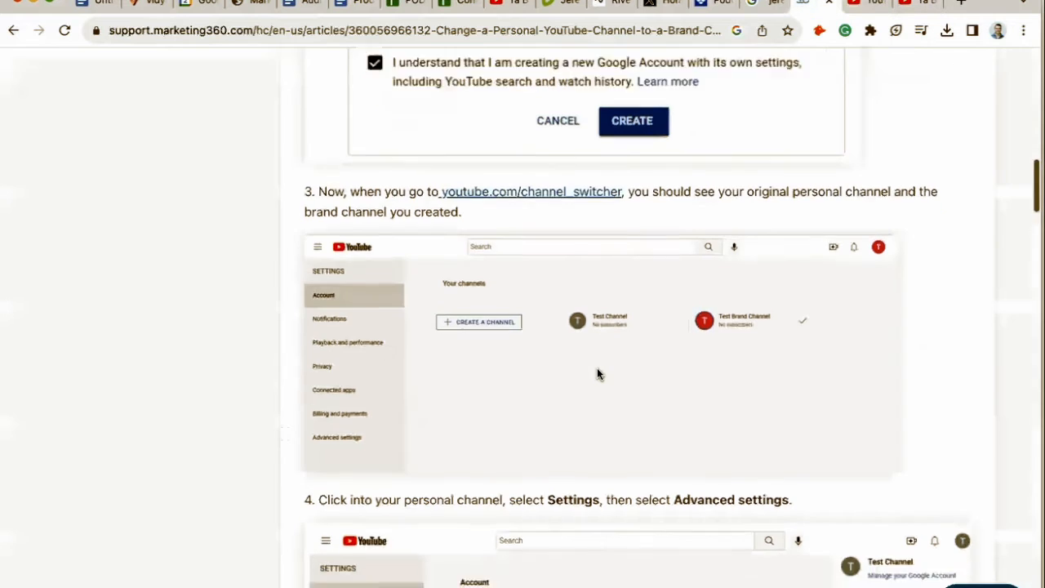
scroll(597, 372, down, 15)
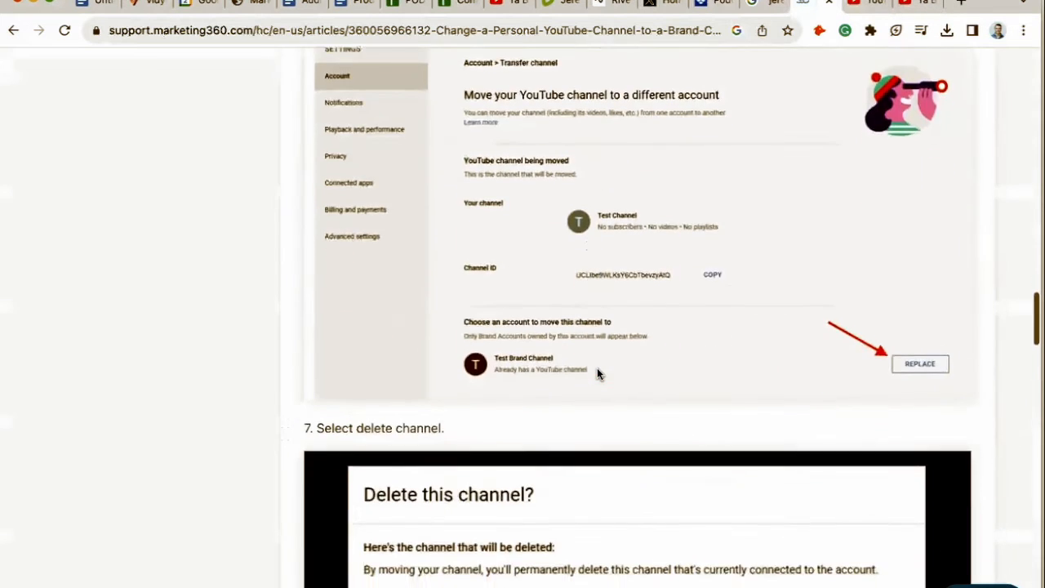
scroll(597, 373, down, 6)
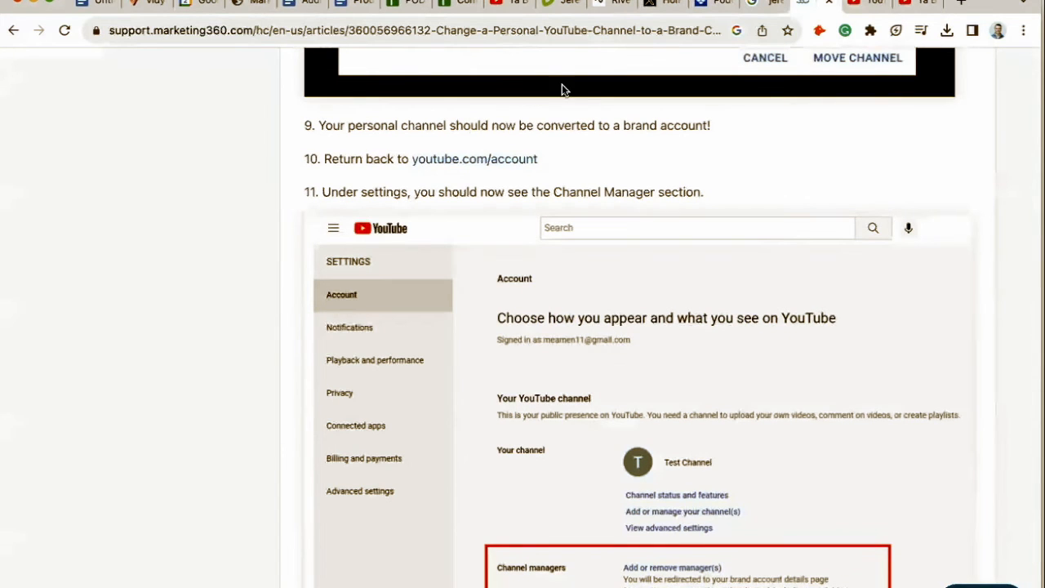
scroll(706, 248, up, 2)
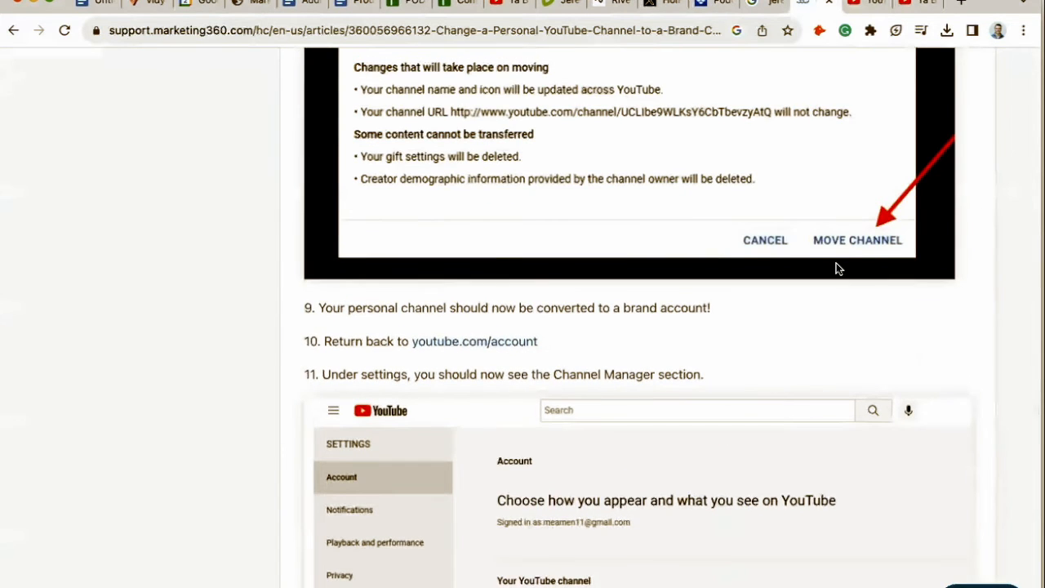
scroll(838, 268, up, 1)
scroll(837, 270, down, 2)
scroll(837, 269, down, 2)
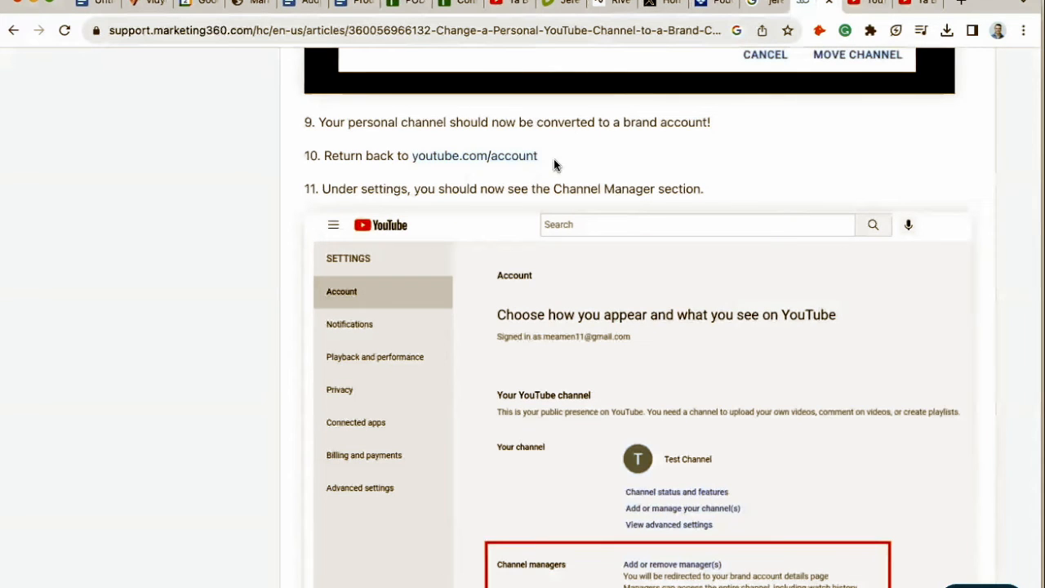
Open YouTube Studio for Ya Boy Channel from the YouTube account menu and dismiss the dark theme tip.
click(859, 4)
click(915, 7)
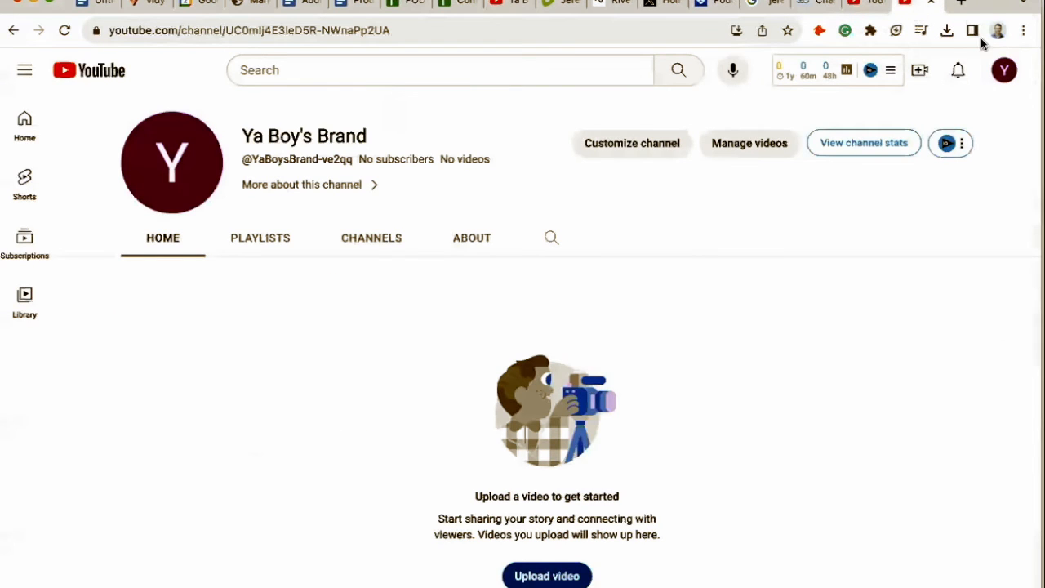
click(1007, 69)
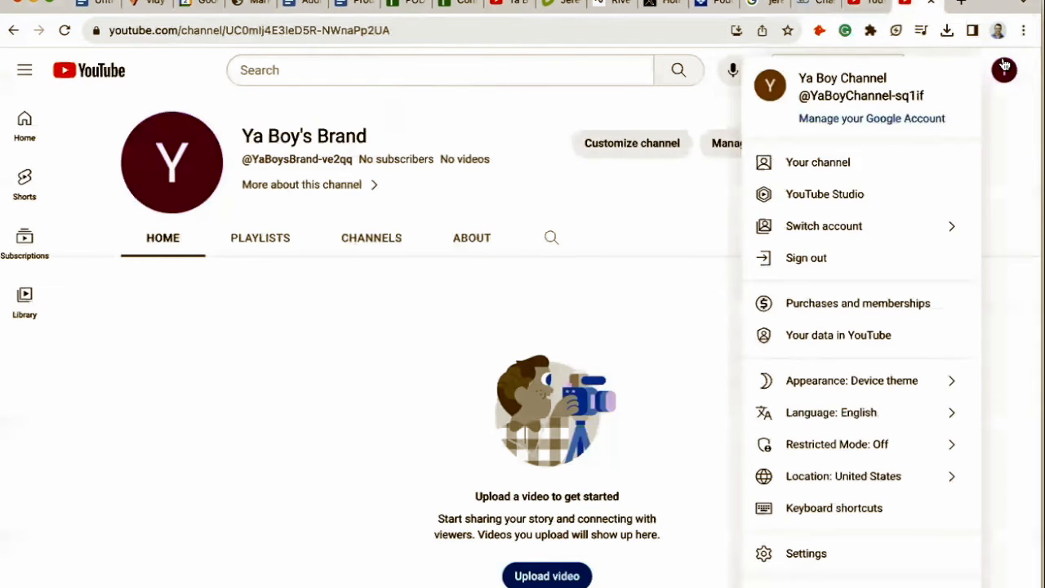
click(824, 202)
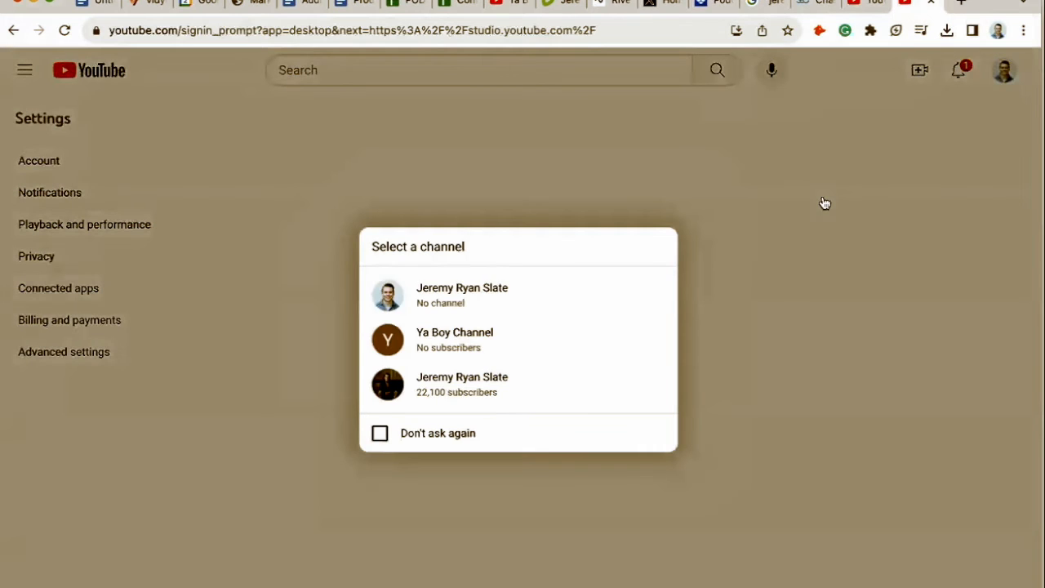
click(493, 346)
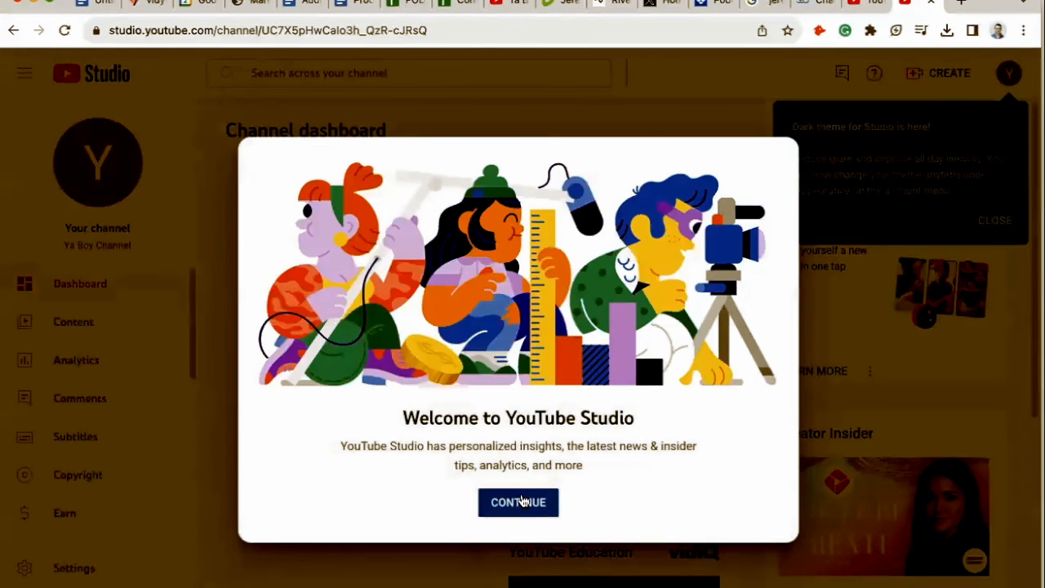
click(523, 502)
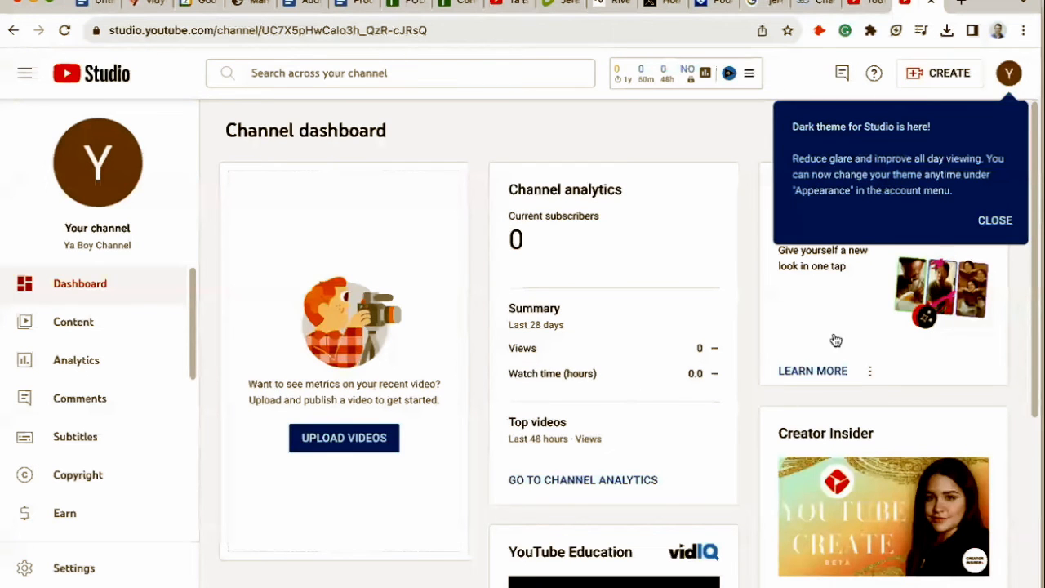
click(994, 220)
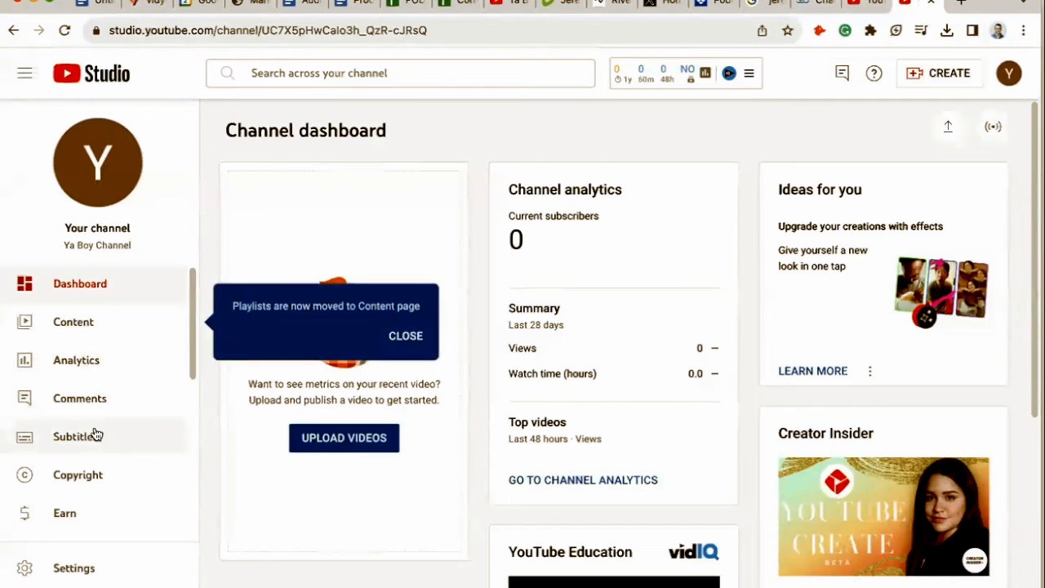
Open the channel's Permissions settings and follow through to the Brand Account's Manage Permissions dialog.
scroll(94, 434, down, 2)
scroll(106, 458, up, 1)
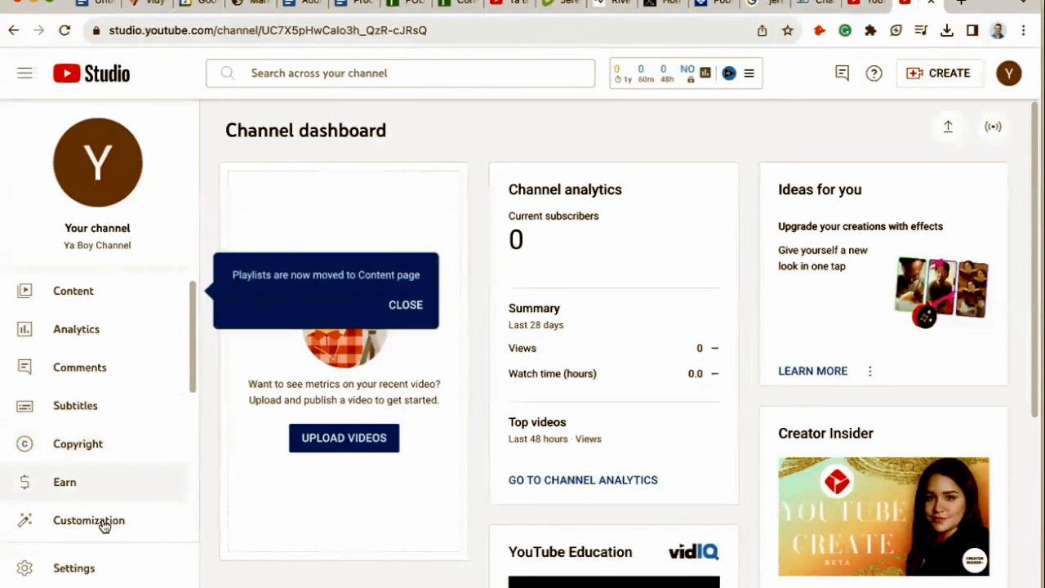
click(90, 572)
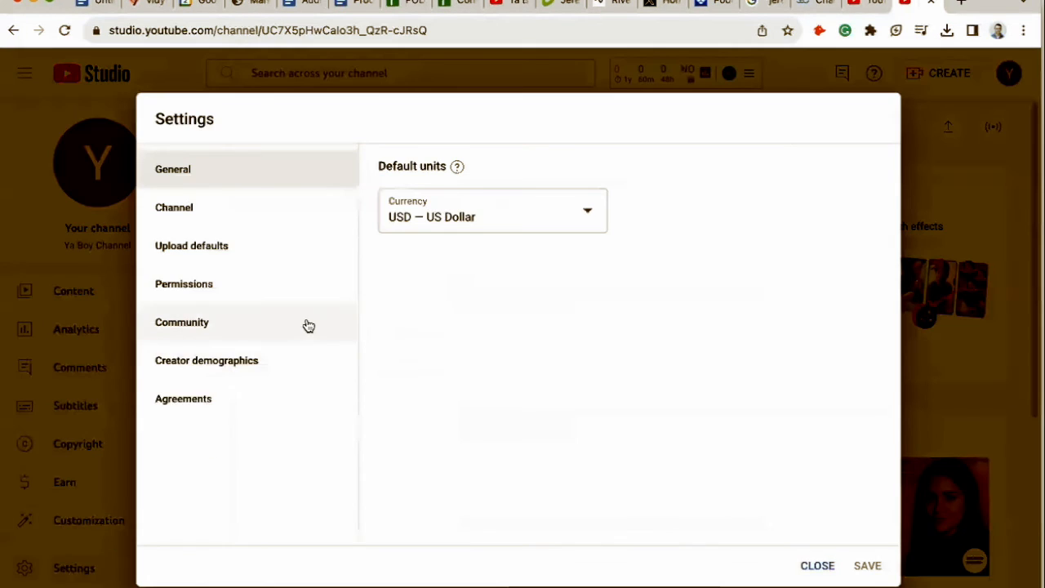
click(222, 287)
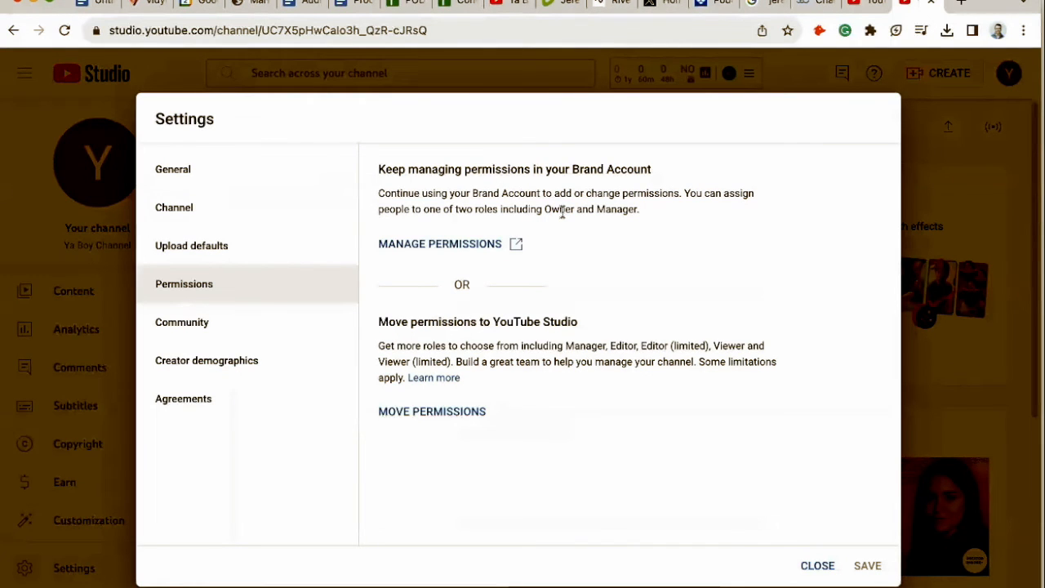
click(453, 241)
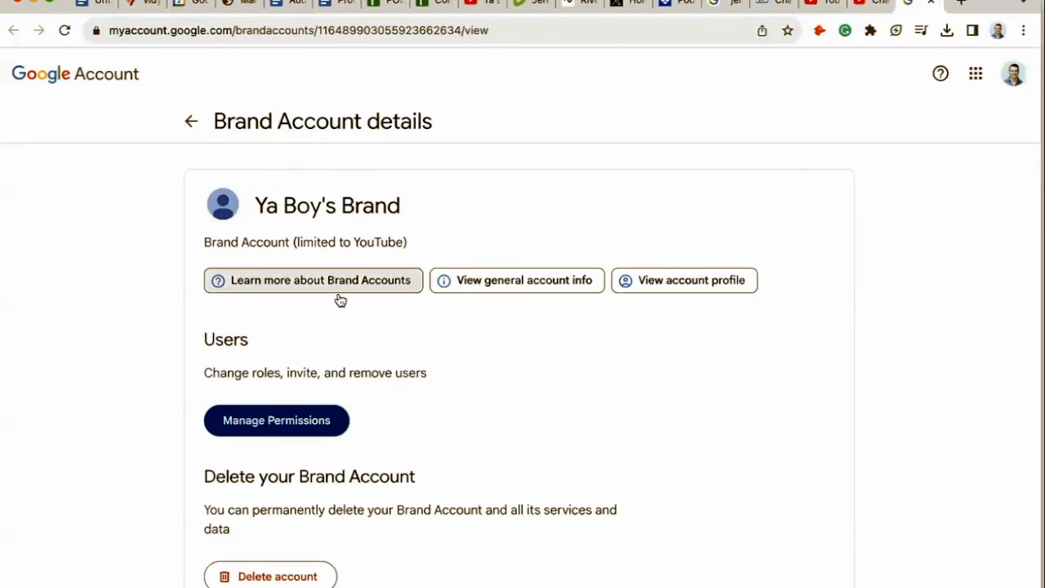
click(302, 423)
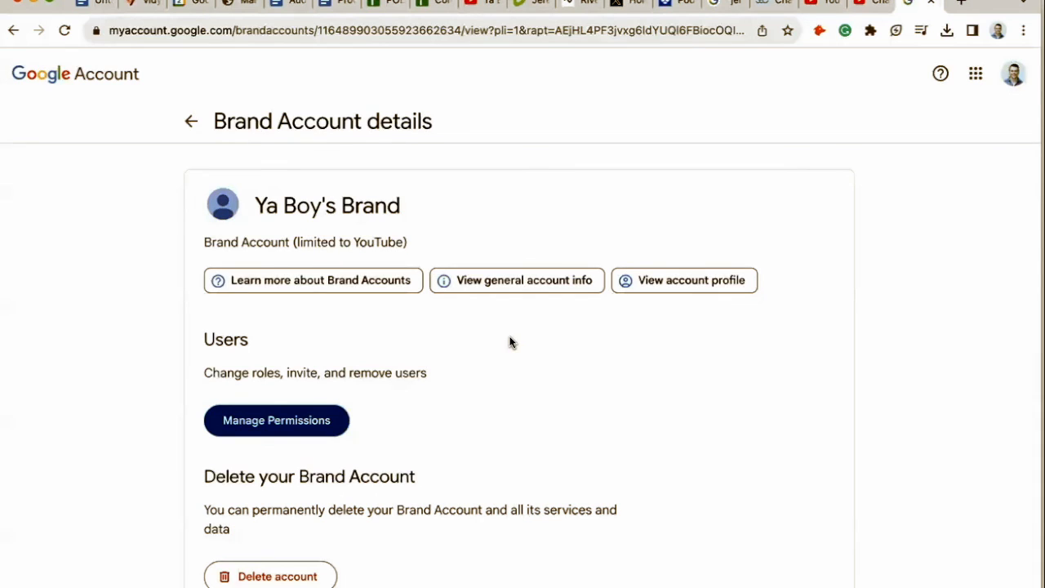
click(331, 420)
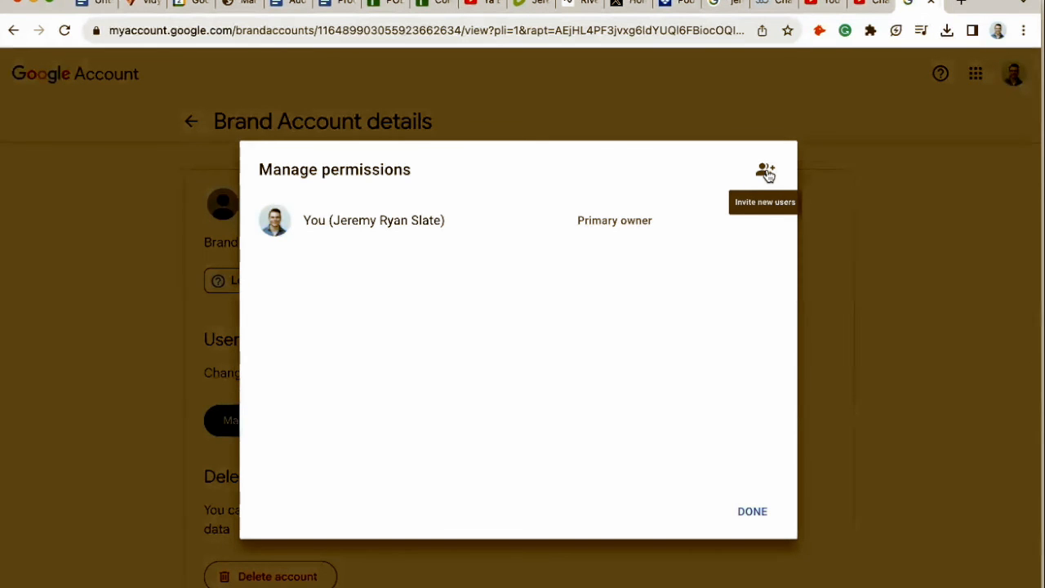
Open the Add new users dialog to view the role options, then dismiss it and close Manage permissions.
click(766, 171)
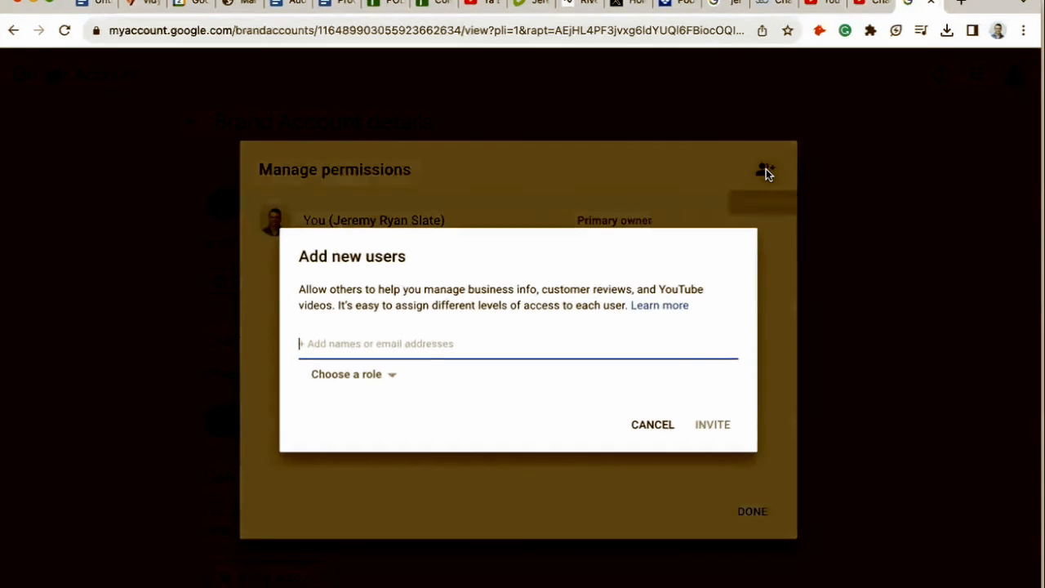
click(389, 379)
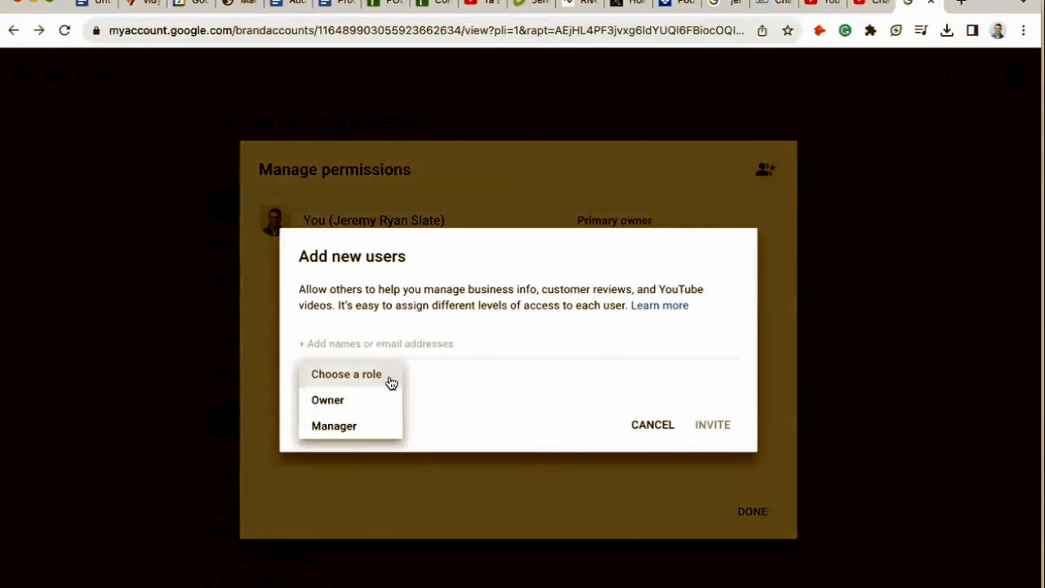
click(490, 371)
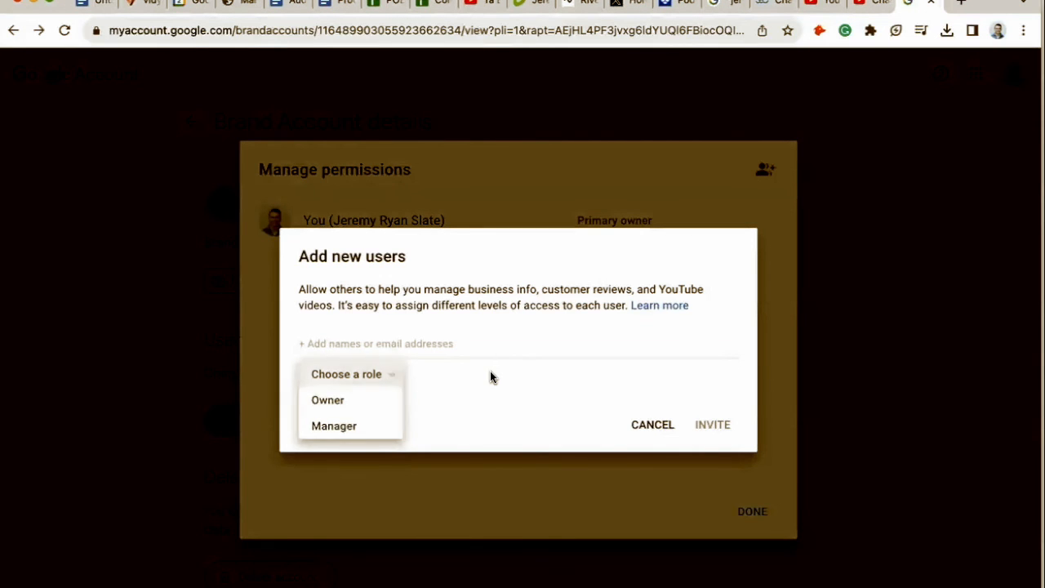
click(746, 502)
click(748, 508)
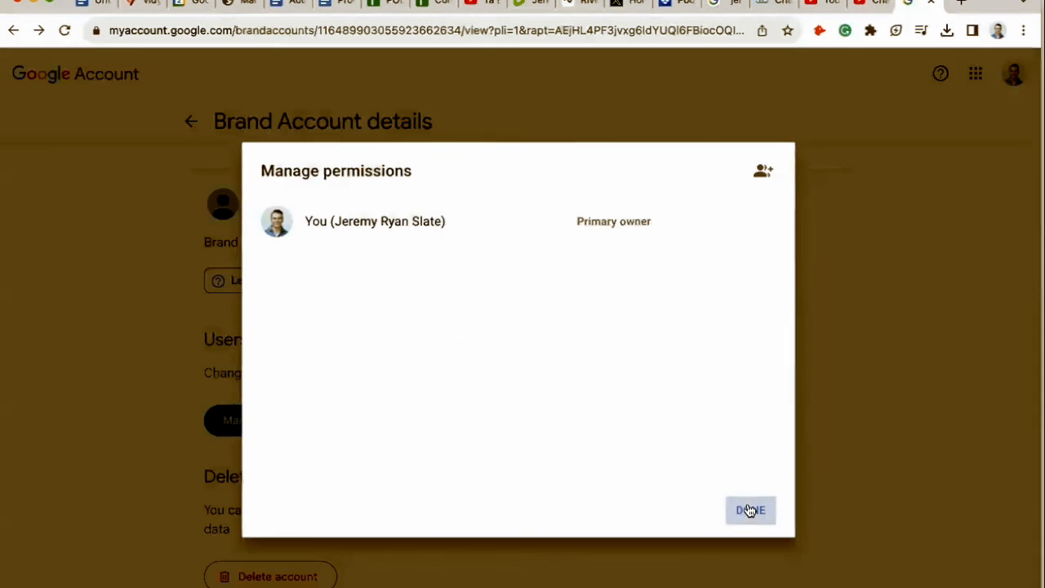